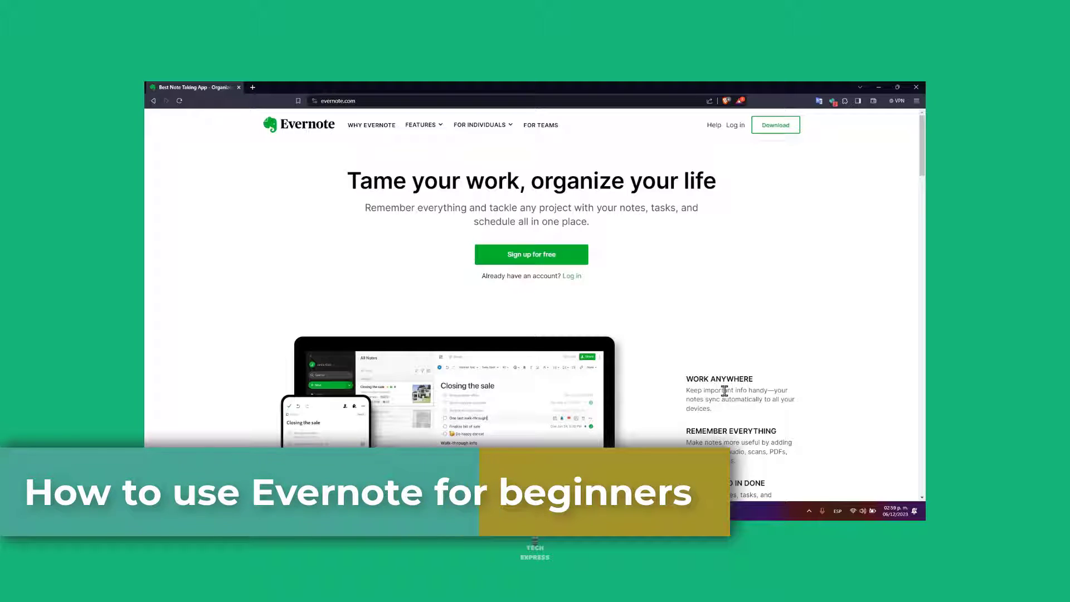
Start a free Evernote sign-up by choosing Get Started under the FREE plan.
scroll(725, 390, down, 3)
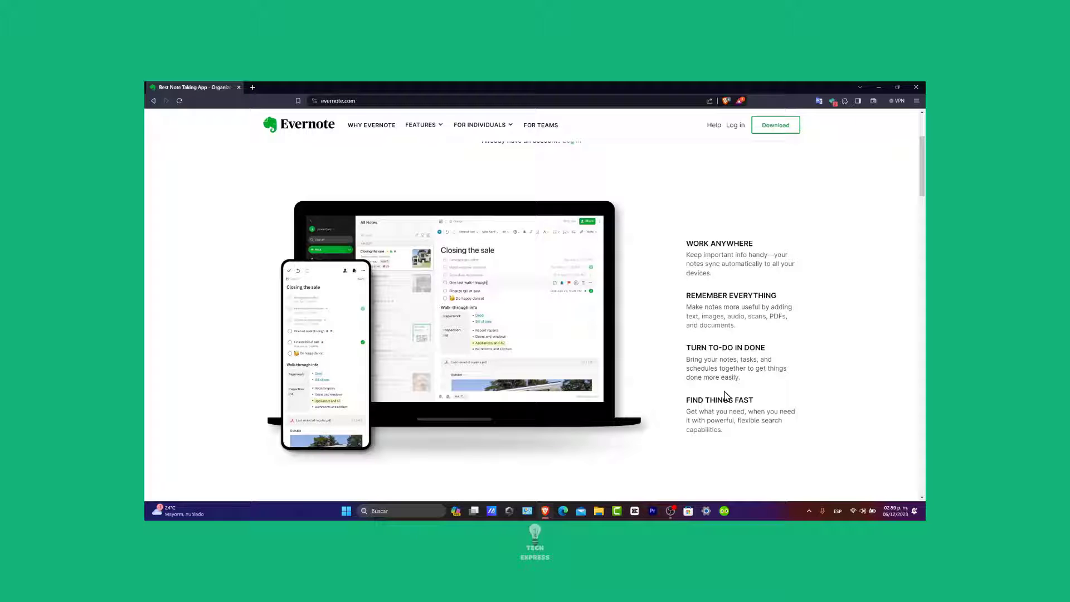
scroll(725, 395, down, 4)
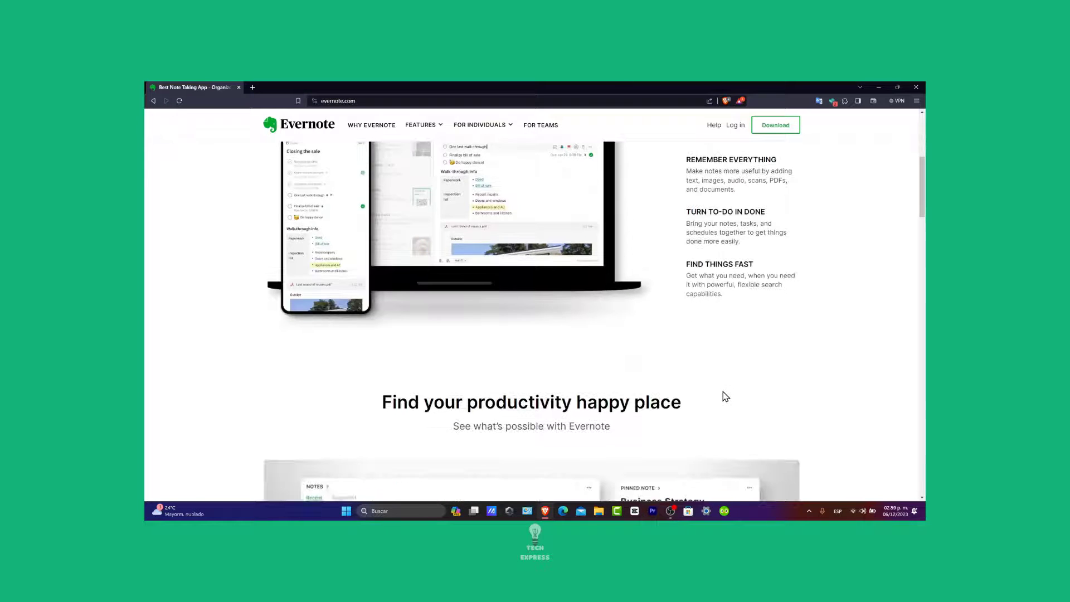
scroll(724, 394, down, 2)
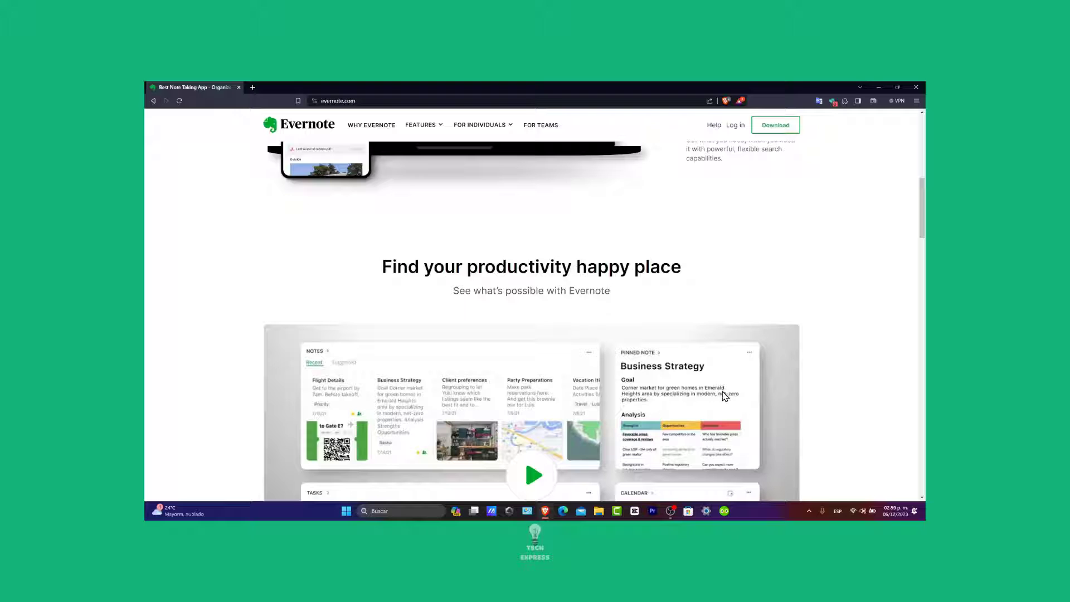
scroll(725, 396, down, 3)
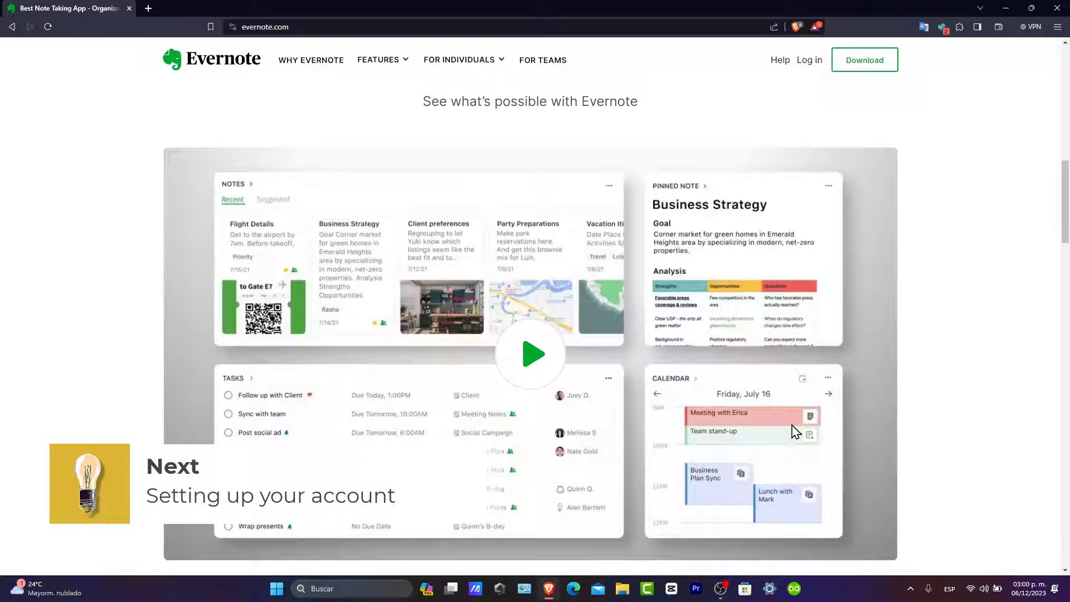
scroll(795, 432, down, 5)
scroll(795, 432, down, 10)
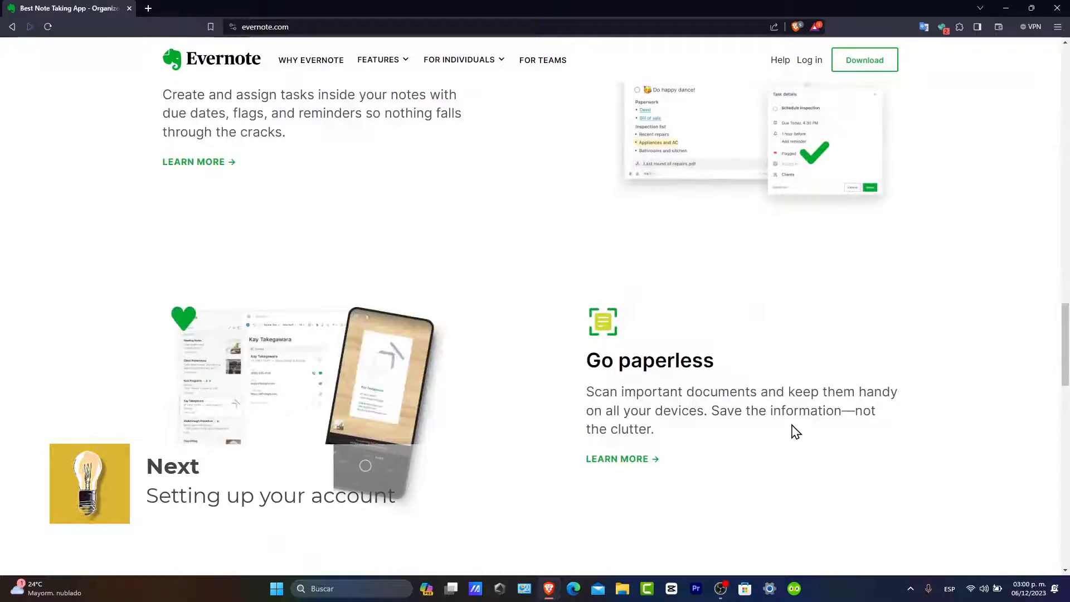
scroll(795, 432, down, 12)
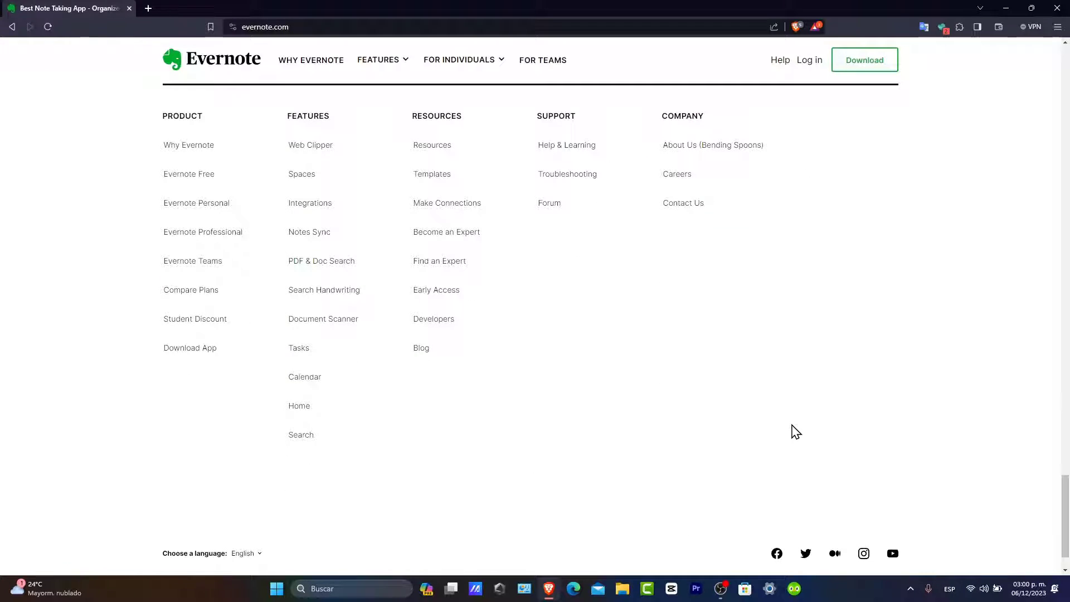
scroll(795, 432, down, 1)
scroll(795, 432, up, 20)
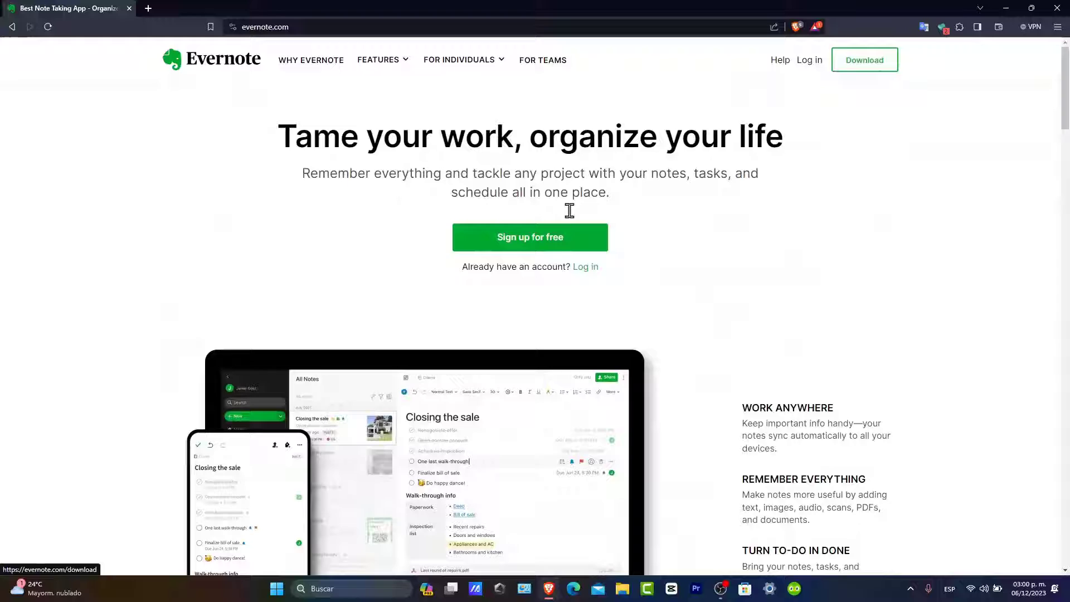
click(567, 236)
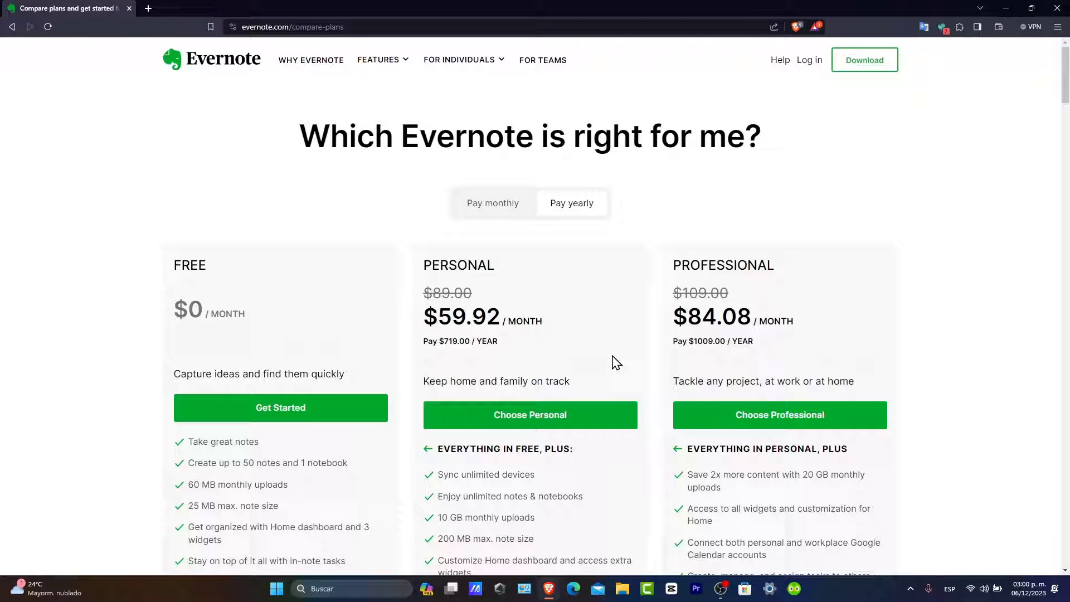
scroll(1068, 180, down, 3)
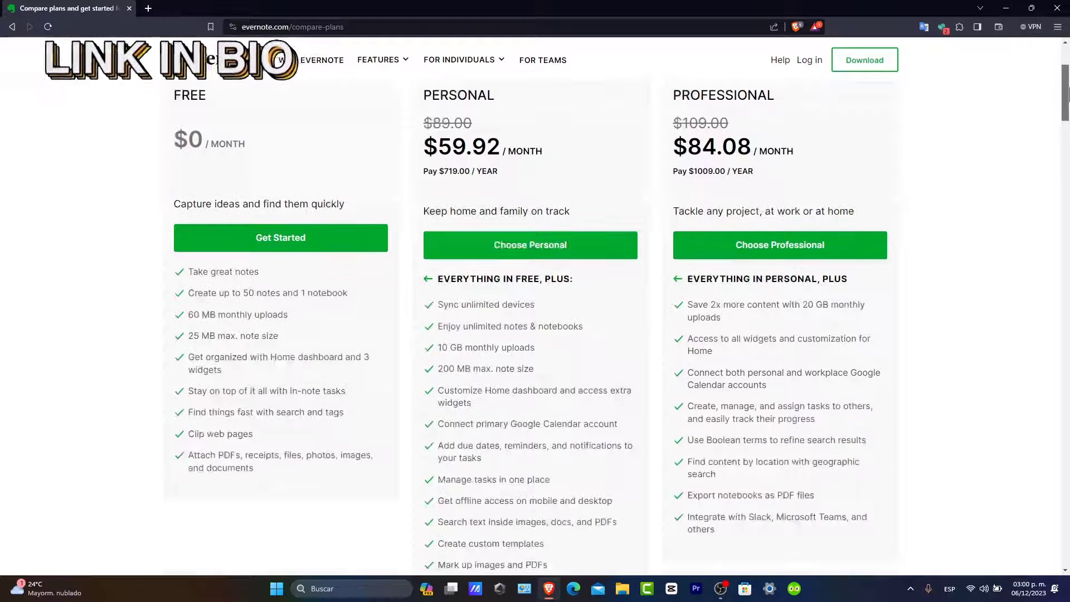
click(280, 237)
Continue with Google and pick the Google account for the new Evernote account.
click(592, 263)
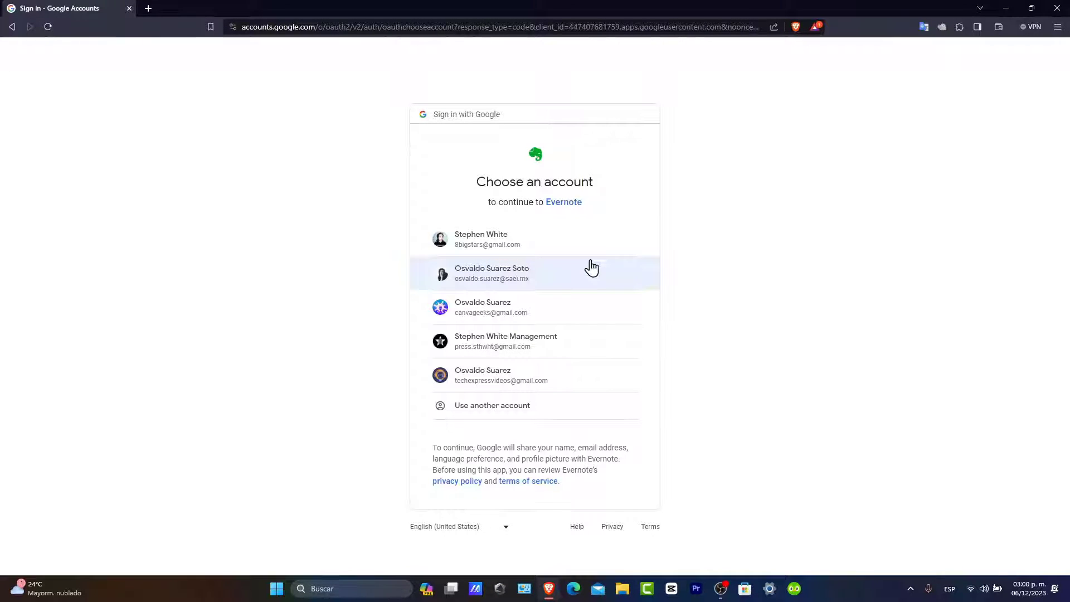
click(623, 377)
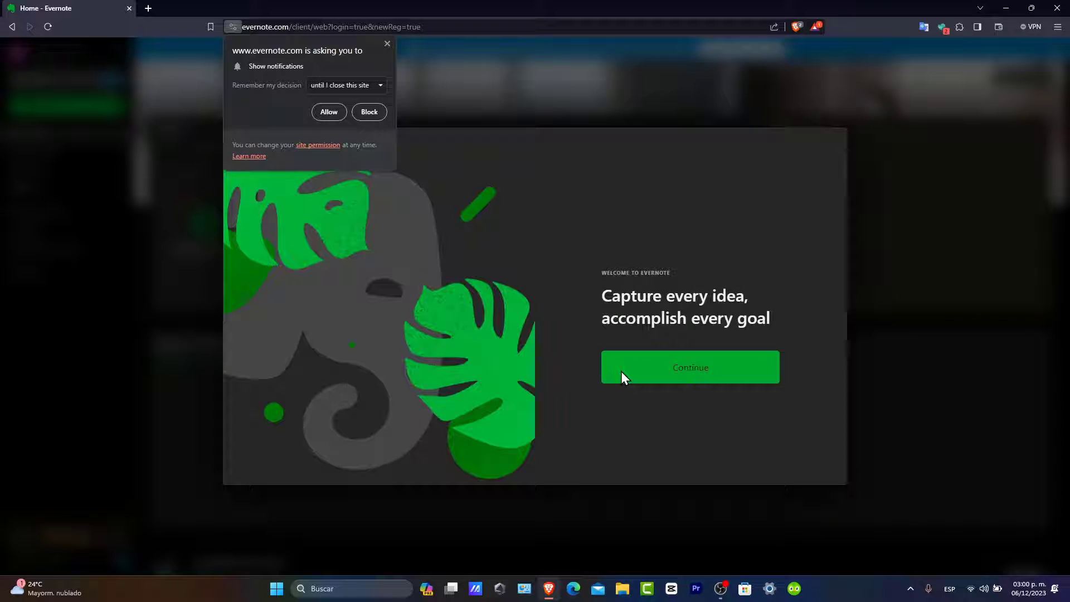
Answer the welcome questions: Personal use, store and organize info, and 'It was recommended'.
click(621, 371)
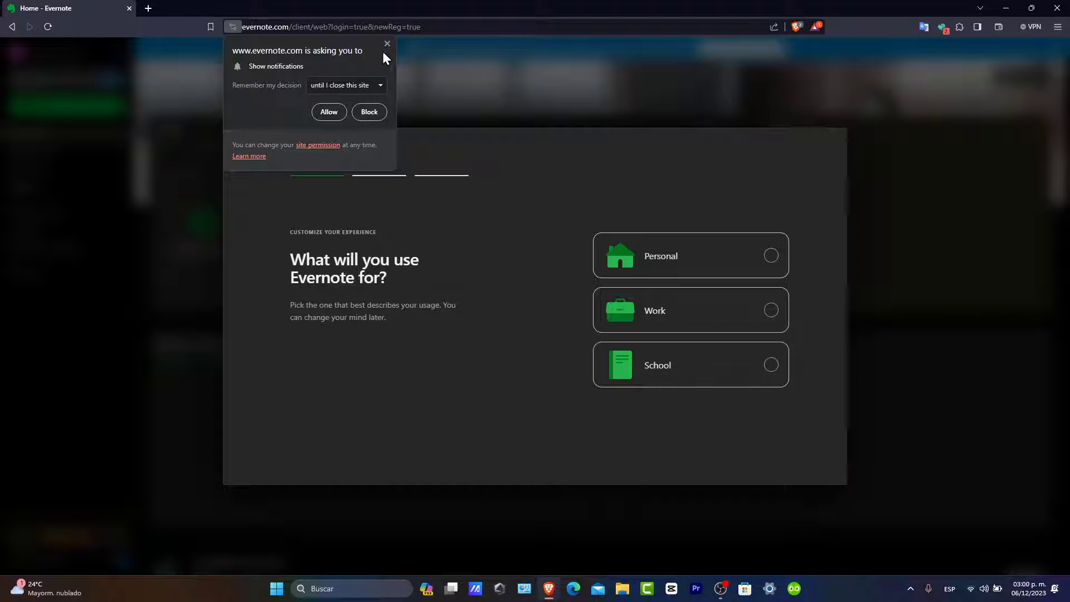
click(388, 47)
click(754, 264)
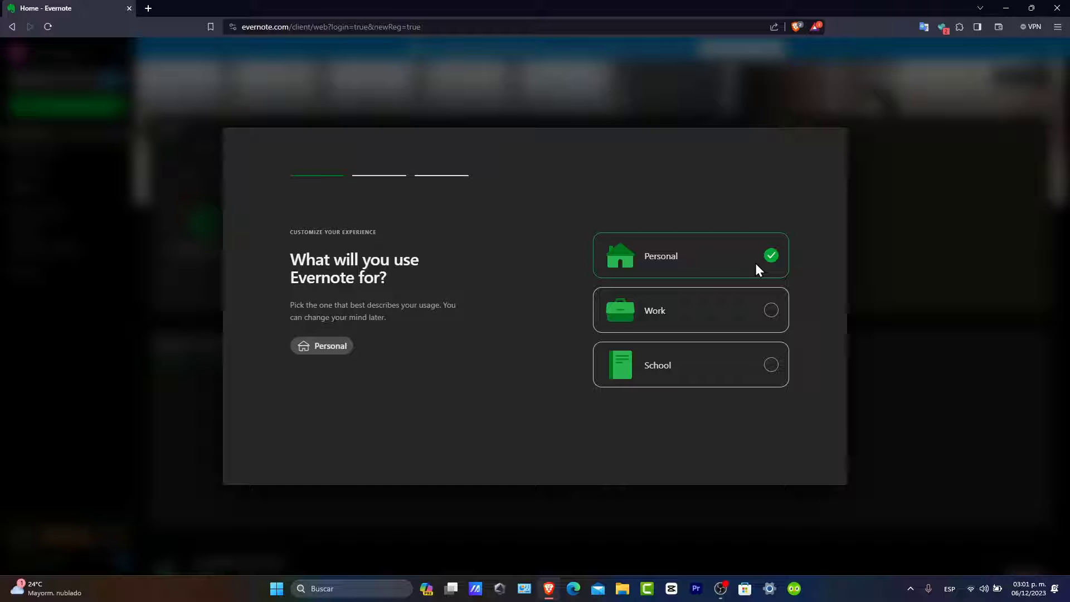
click(708, 310)
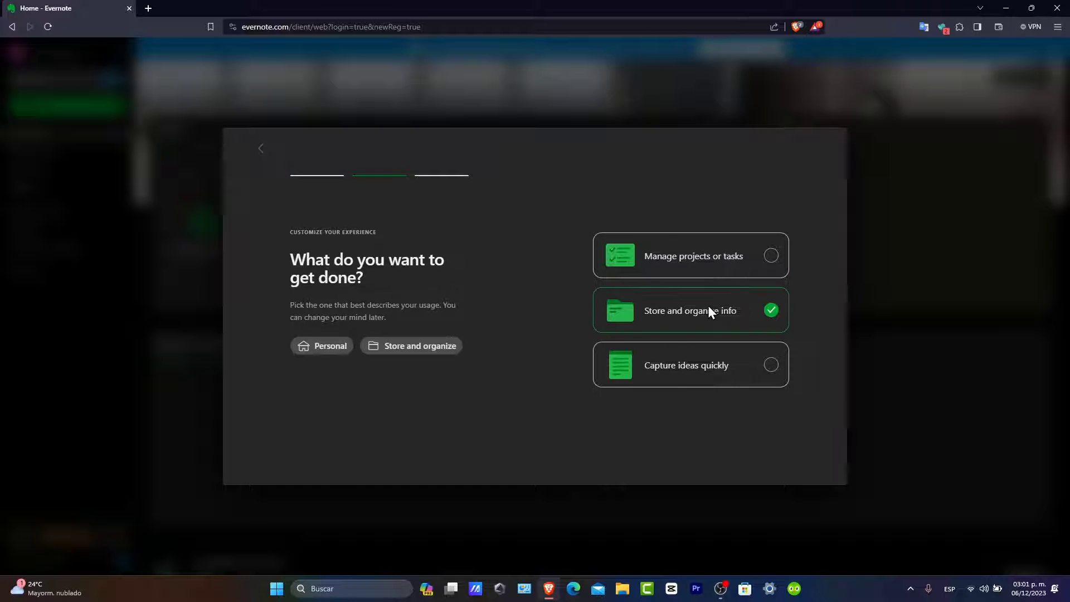
click(741, 232)
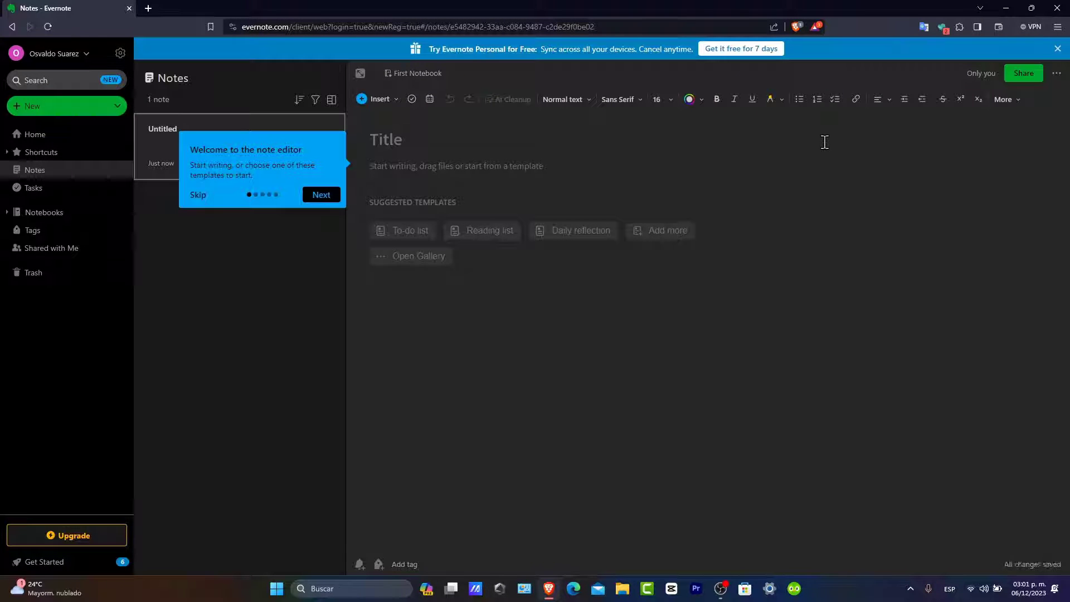
Skip the note-editor welcome tour and close the Get Started checklist.
click(200, 195)
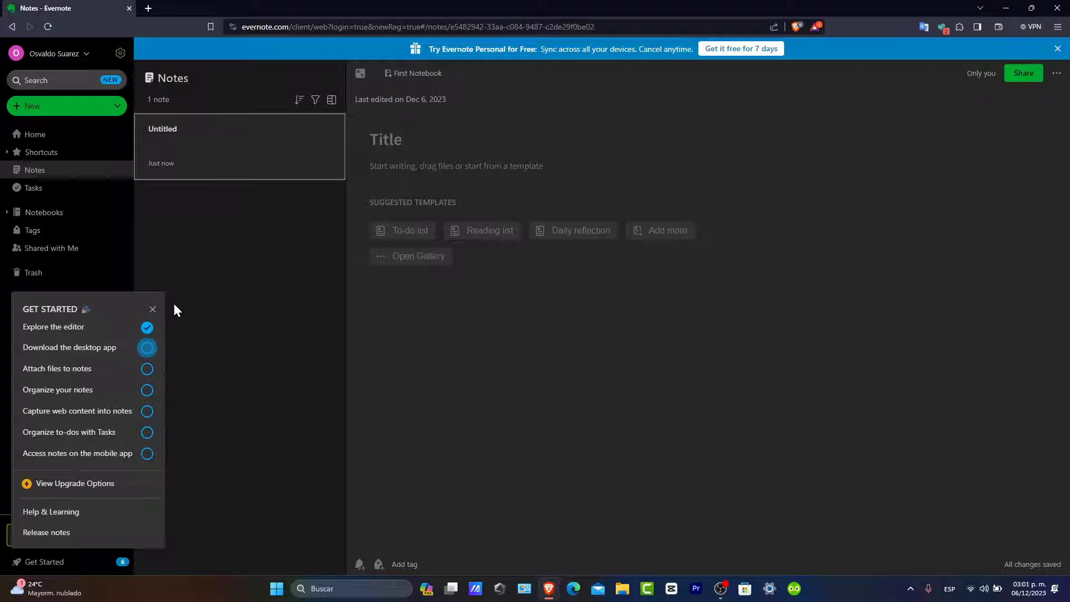
click(152, 309)
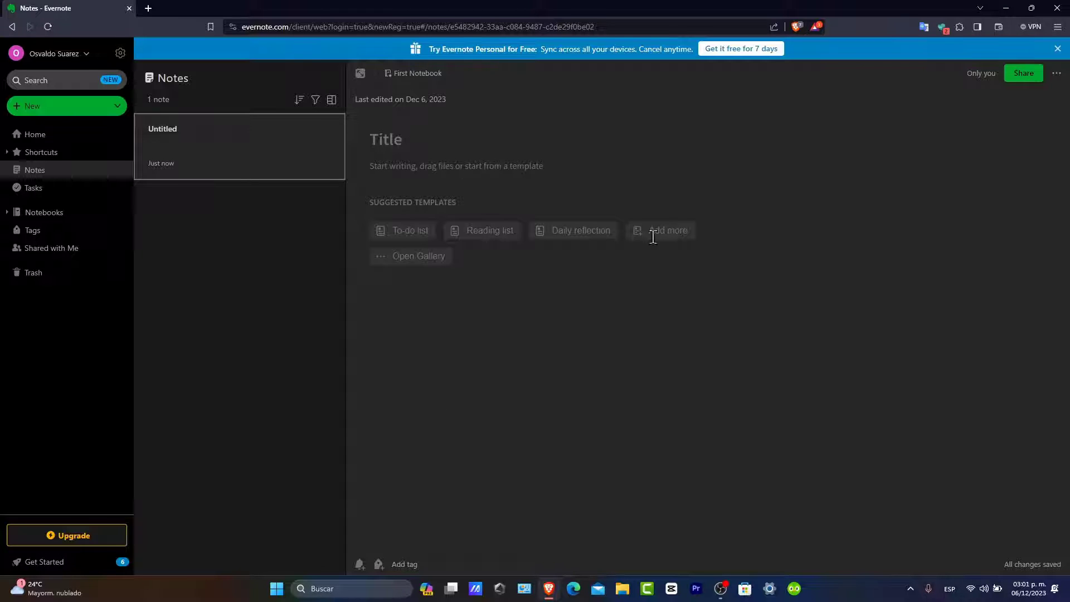
Launch Notepad from Windows search and delete the CSV file's text.
click(361, 591)
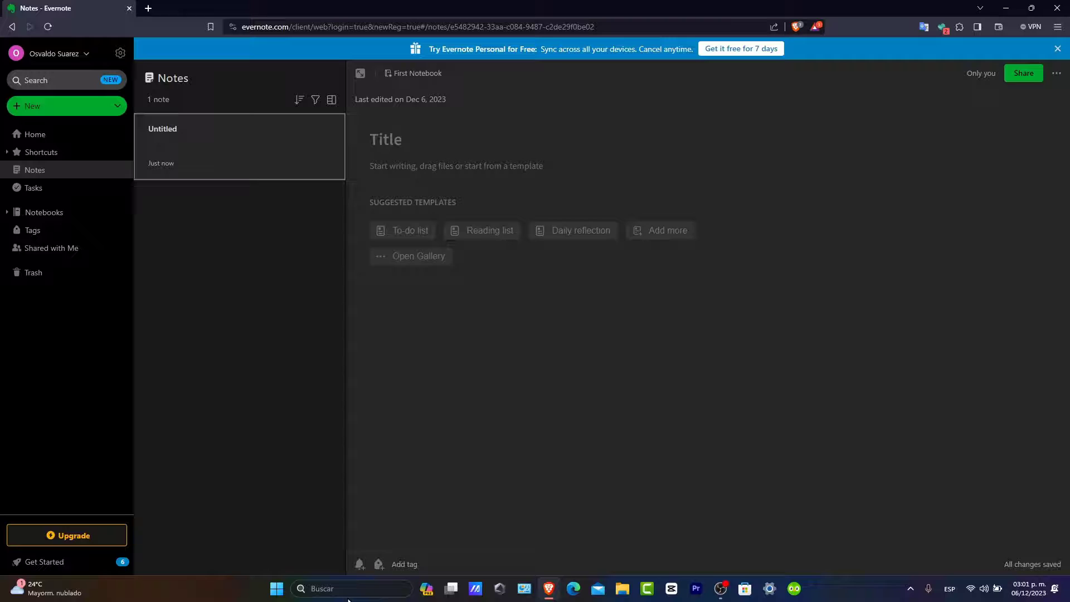
text(note)
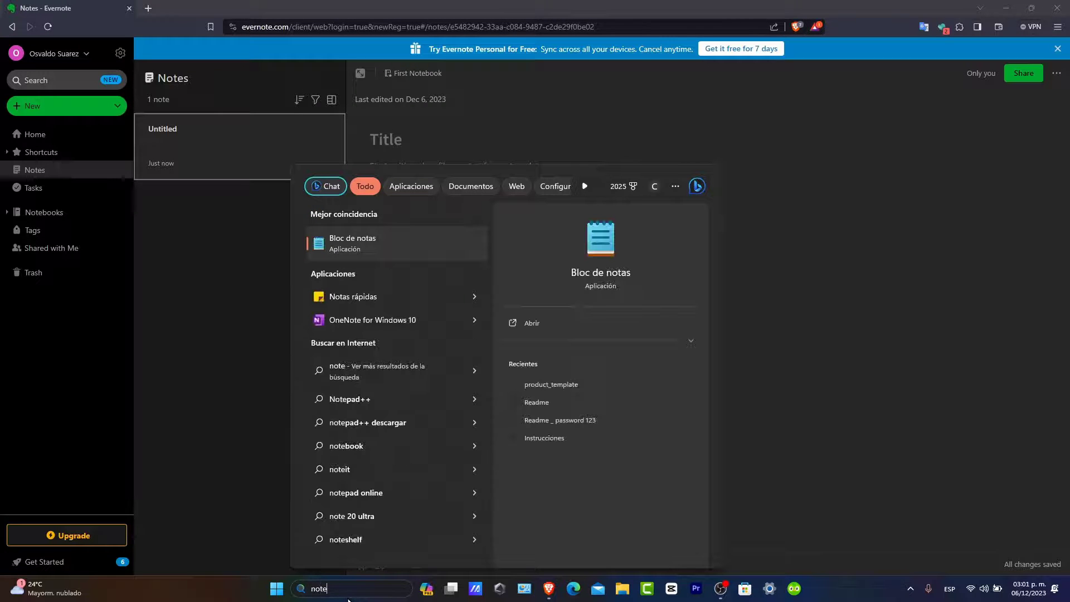
click(409, 235)
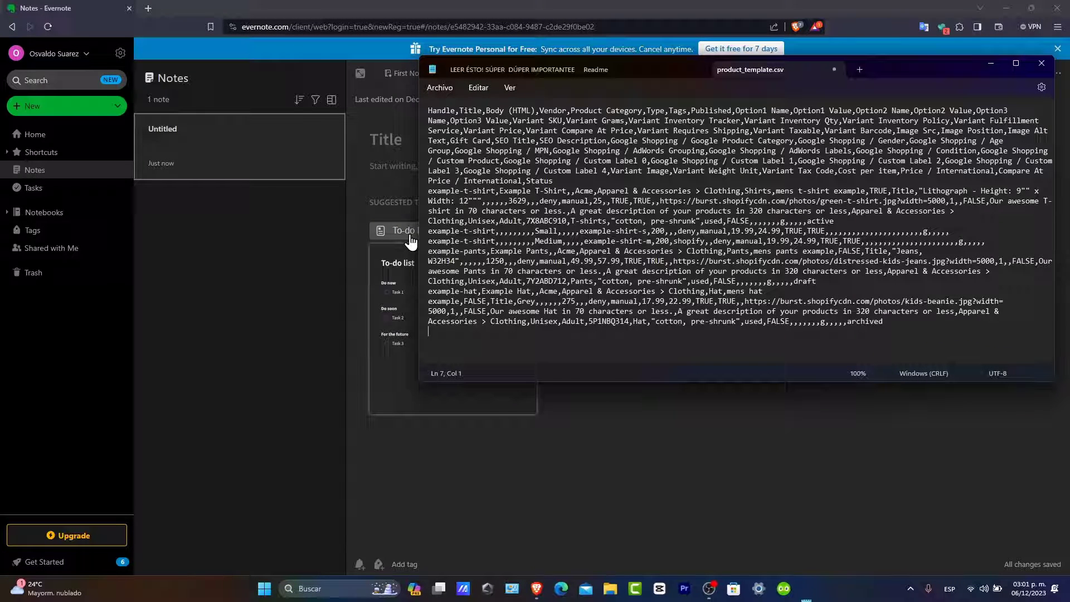
drag(892, 334, 537, 132)
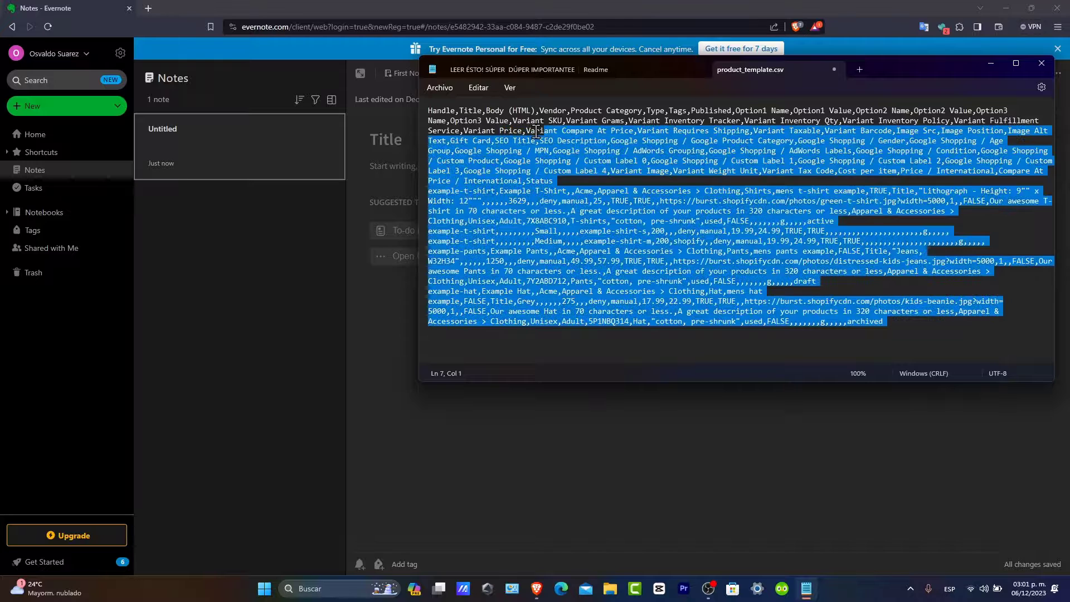
key(BackSpace)
key(ctrl+a)
text(H)
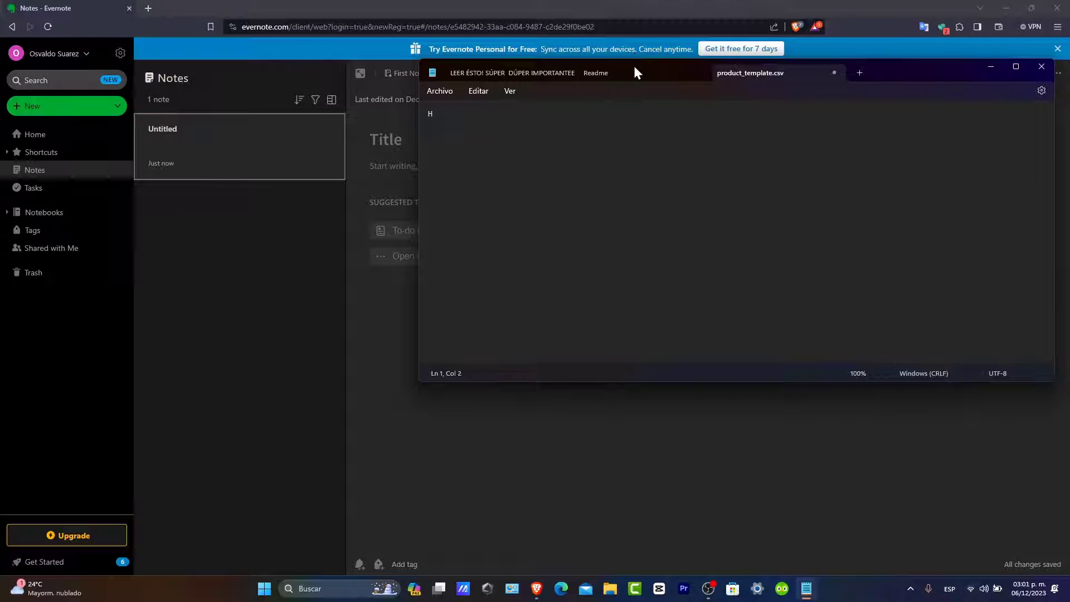
Discard the Readme tab unsaved, resize the window, and paste the numbered 'my to do list' draft.
drag(633, 69, 634, 100)
click(634, 98)
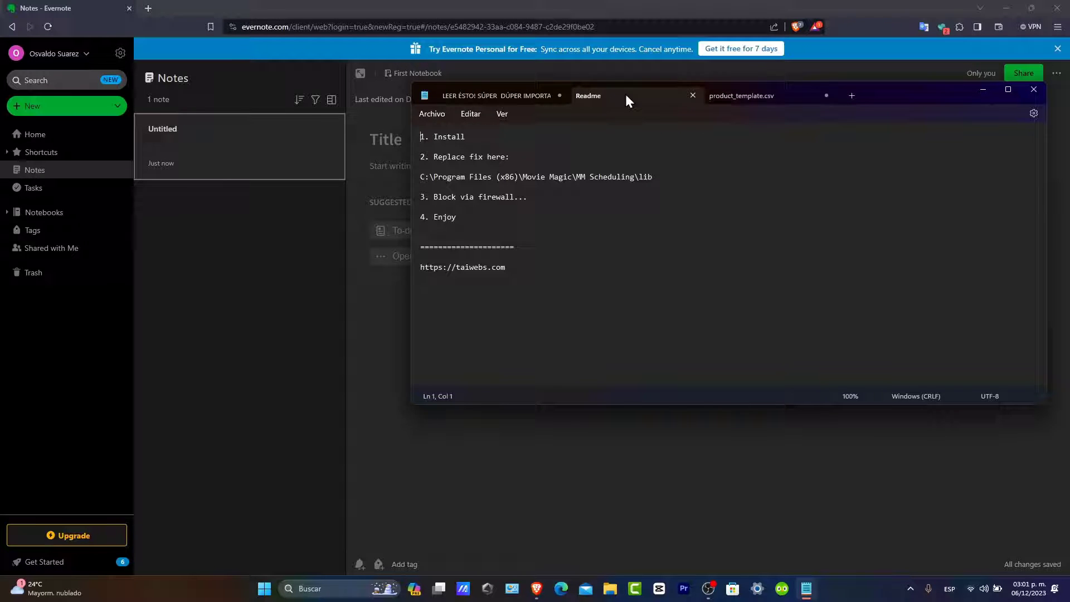
click(693, 95)
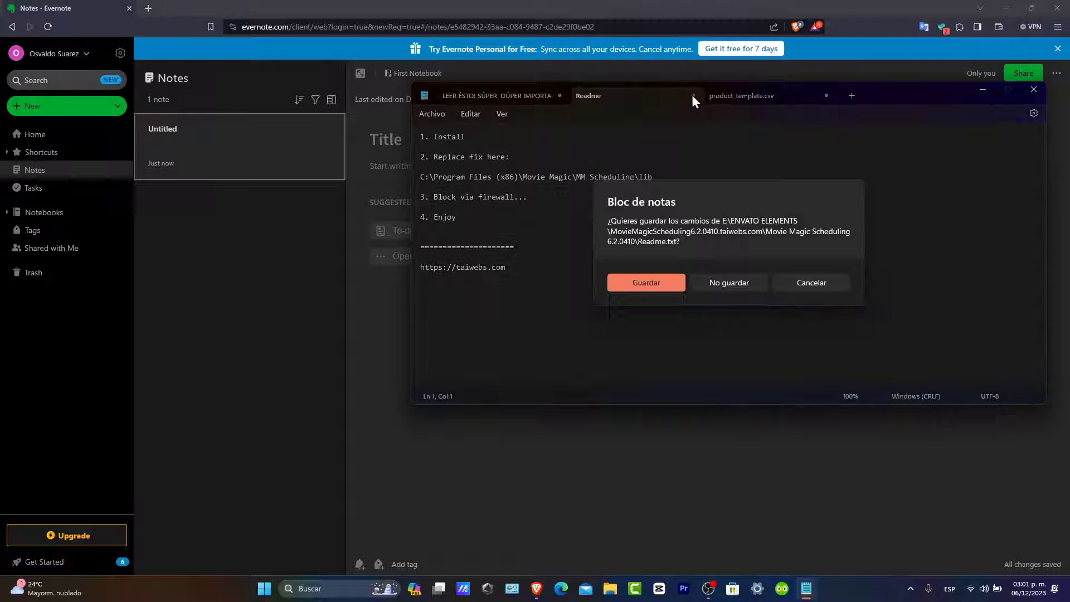
click(723, 280)
drag(1047, 210, 700, 226)
drag(624, 104, 885, 154)
key(ctrl+a)
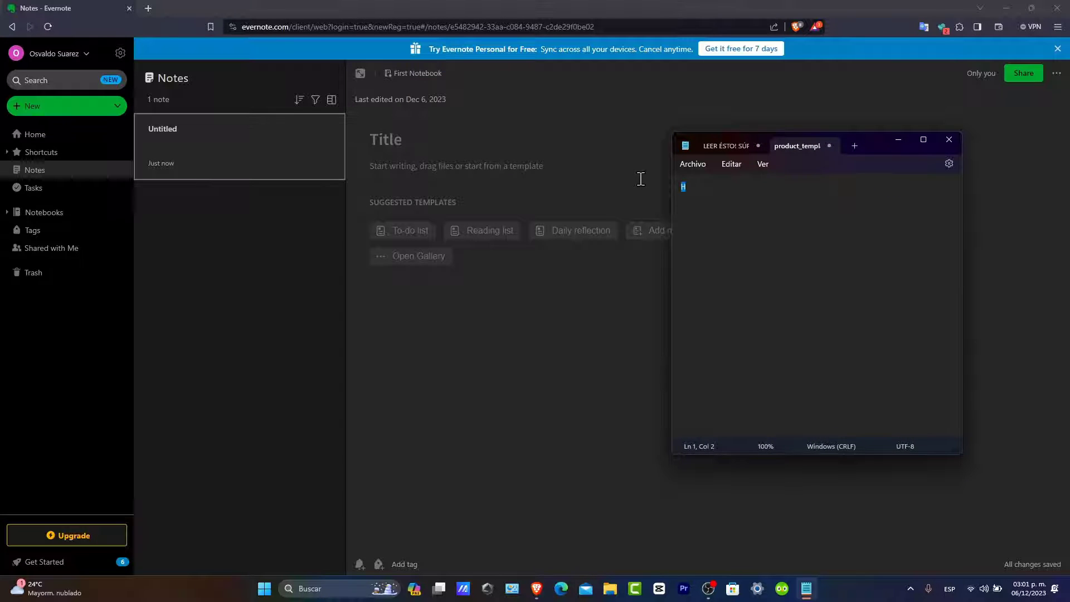
text(my to do list  1. 2. 3. 4. 5.)
Close Notepad and show Evernote's New menu of note, task, attachment, audio and sketch.
click(949, 143)
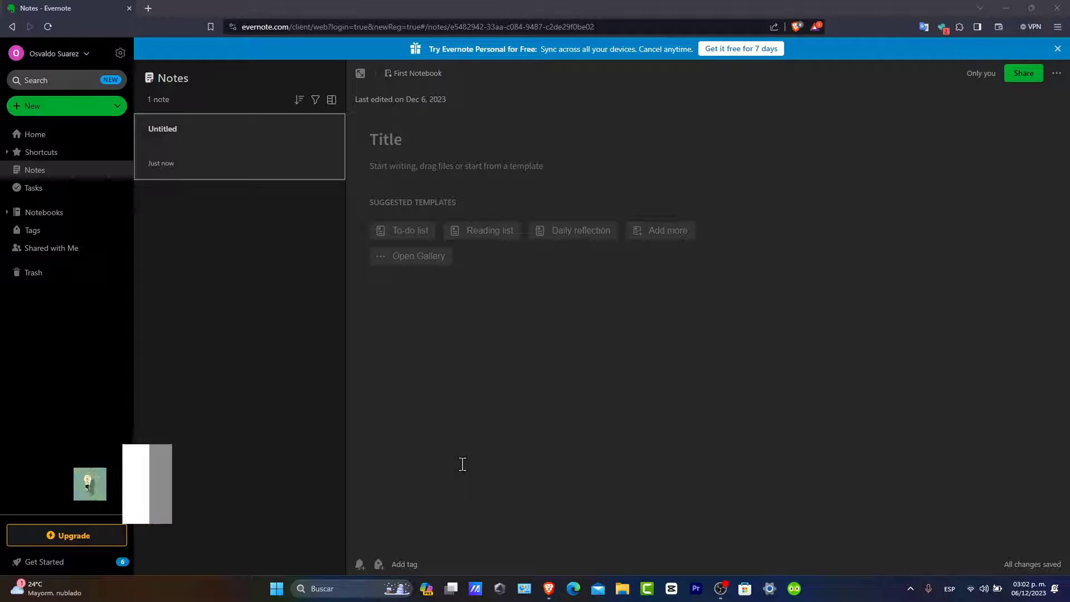
click(83, 112)
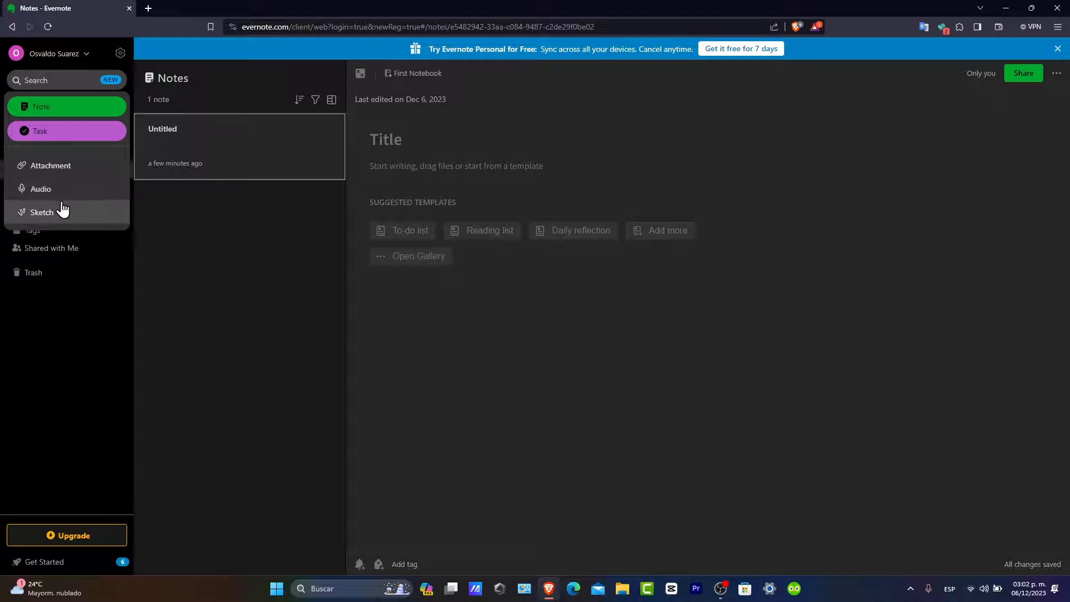
Start a sketch note, handwrite words with the pen tool, then cancel the sketch.
click(42, 212)
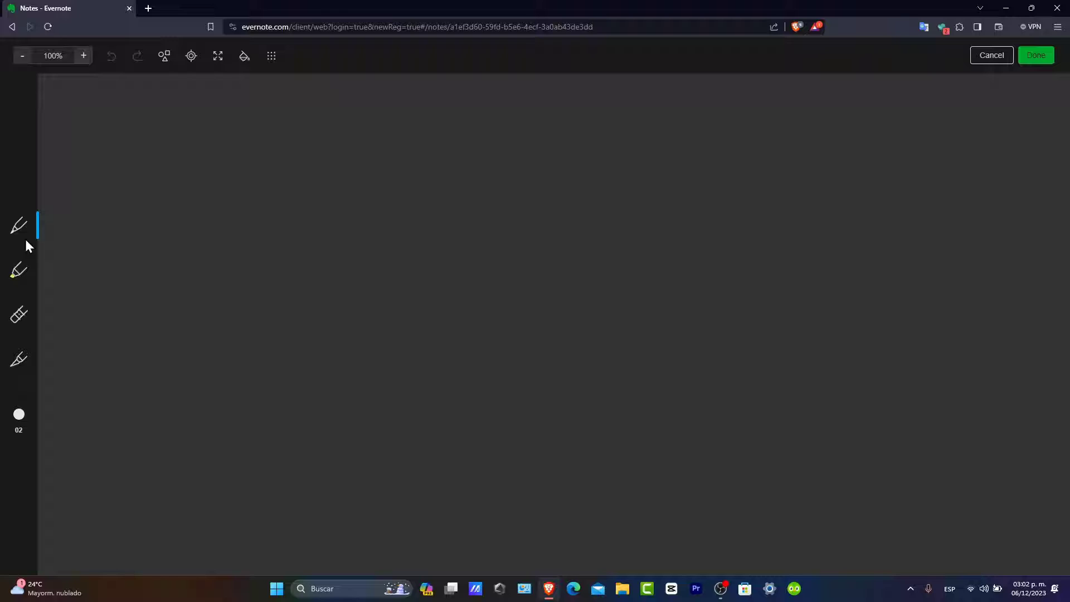
click(19, 362)
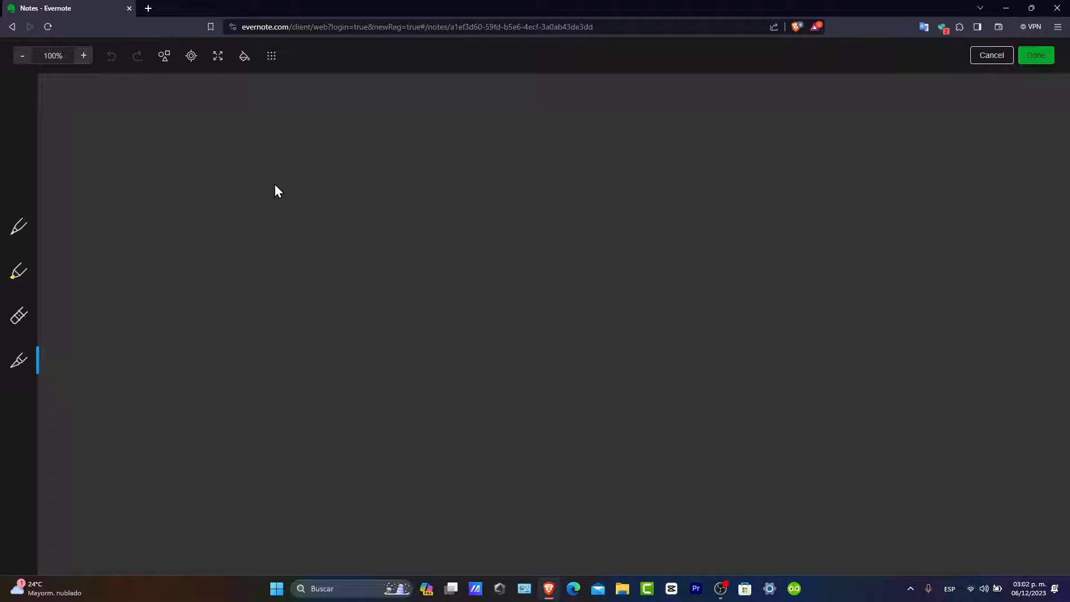
click(19, 227)
drag(250, 222, 366, 254)
drag(275, 196, 295, 295)
drag(304, 260, 324, 266)
drag(283, 349, 388, 316)
drag(300, 324, 306, 393)
drag(357, 341, 415, 340)
drag(365, 385, 415, 415)
drag(441, 362, 450, 347)
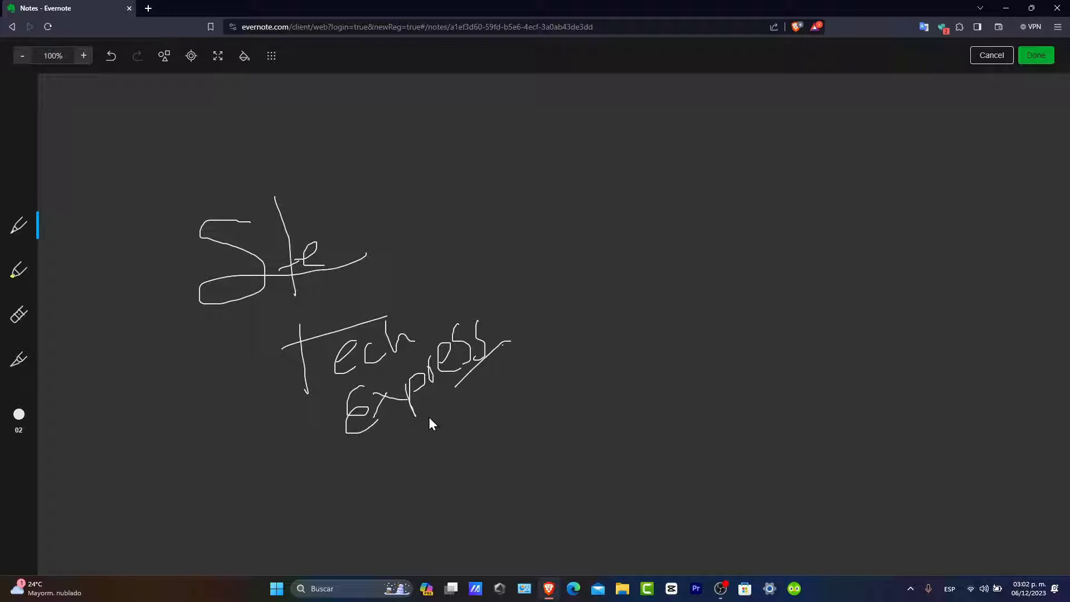
click(999, 54)
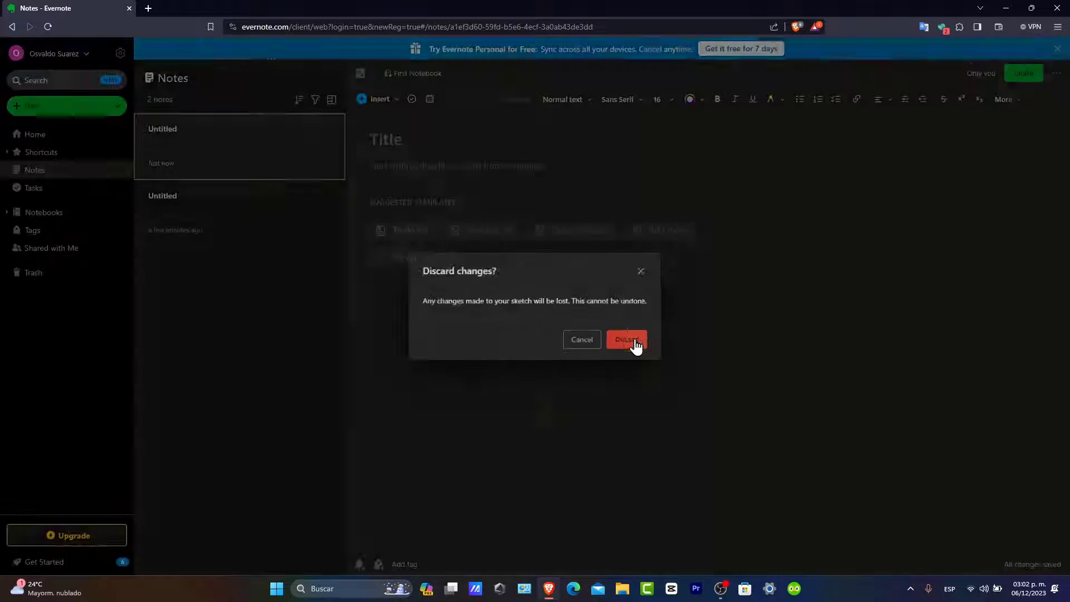
Discard the sketch, create a new note and title it 'Maths'.
click(633, 342)
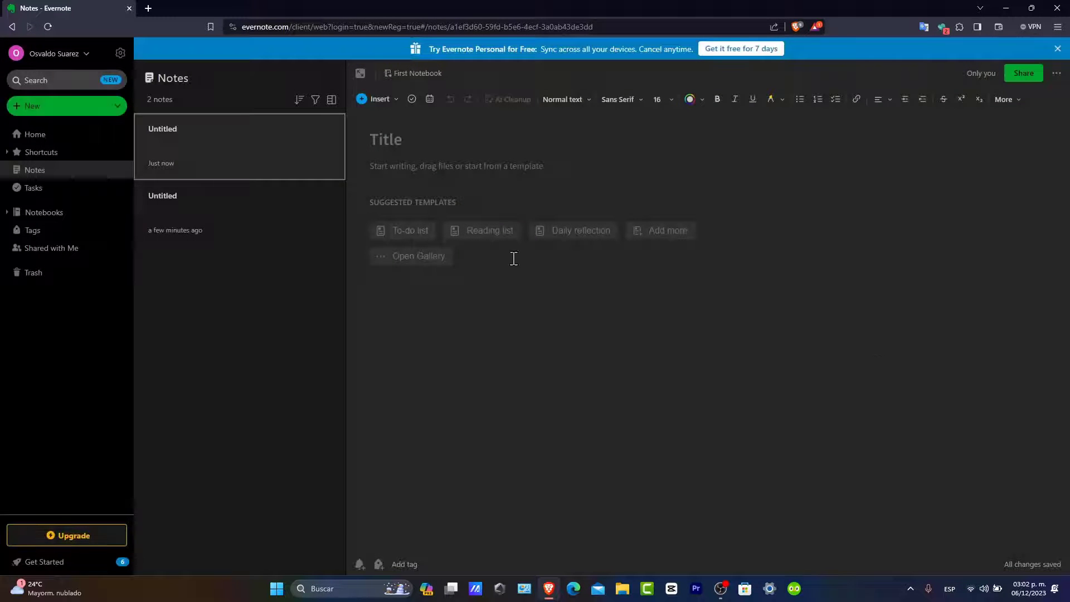
click(86, 115)
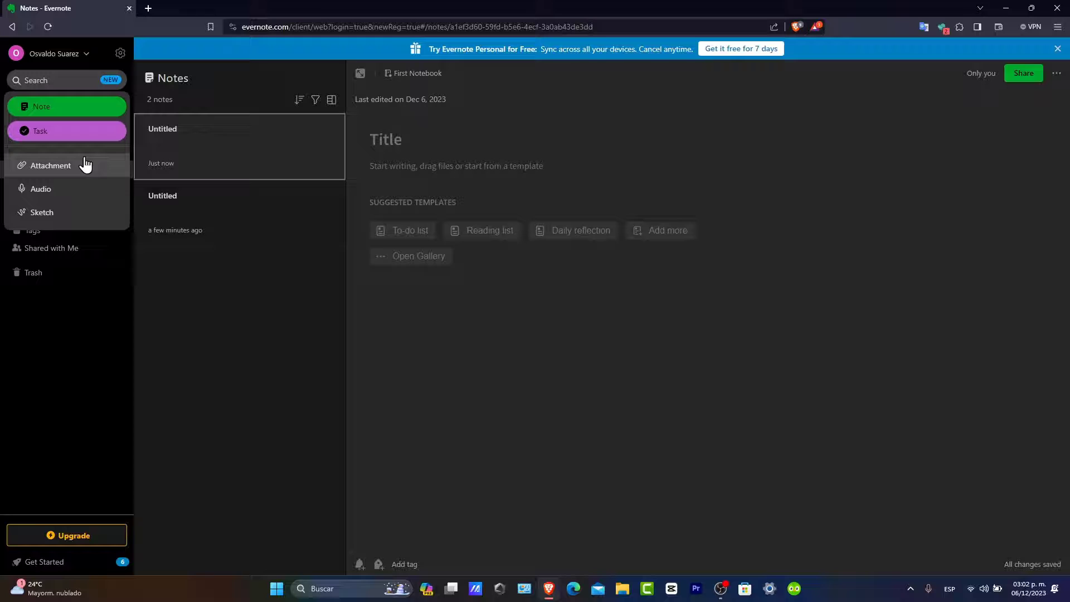
click(99, 111)
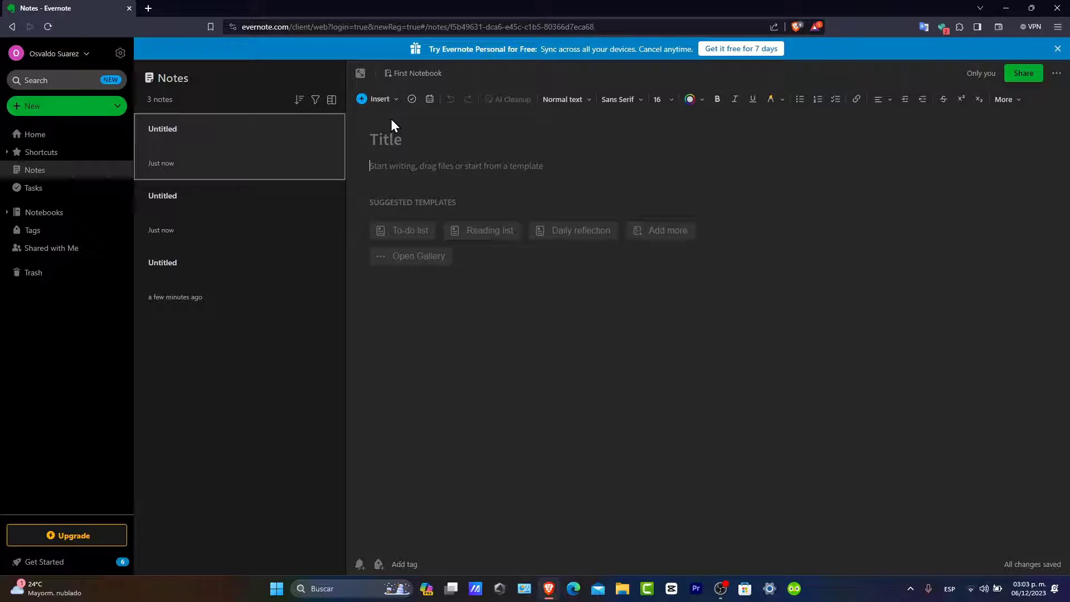
click(409, 134)
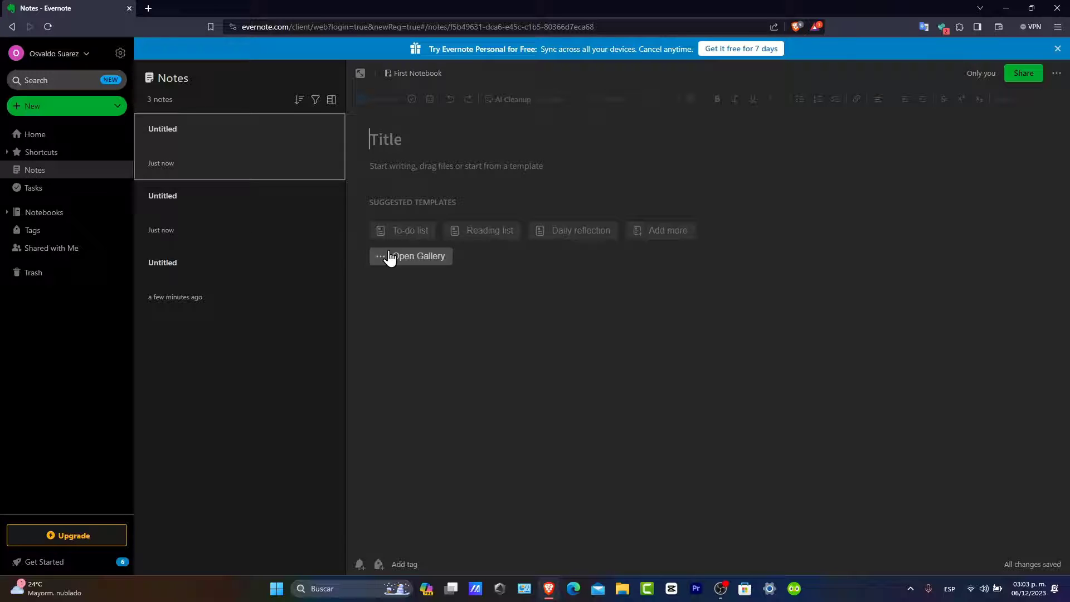
text(Maths)
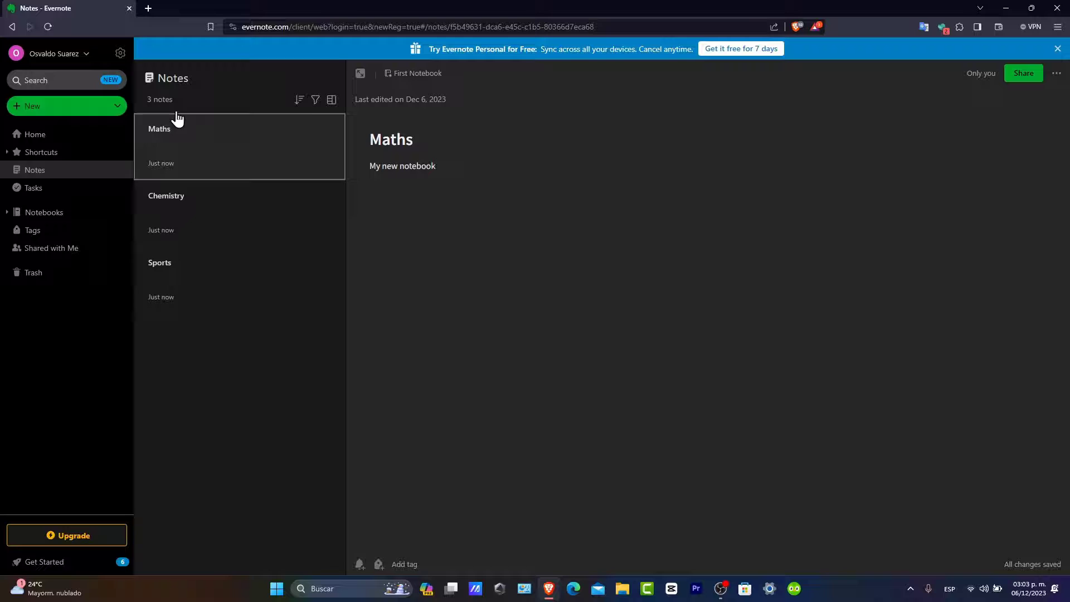
Create a new note titled 'To-Do Lists', correcting the 'Listrs' typo.
click(84, 109)
click(90, 115)
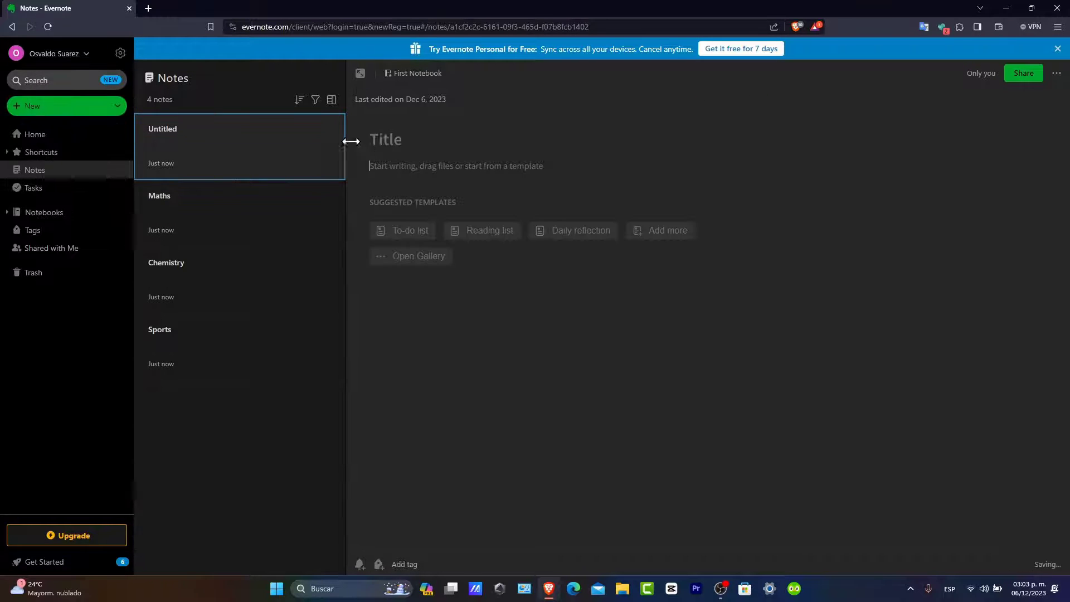
text(To-Do Listr)
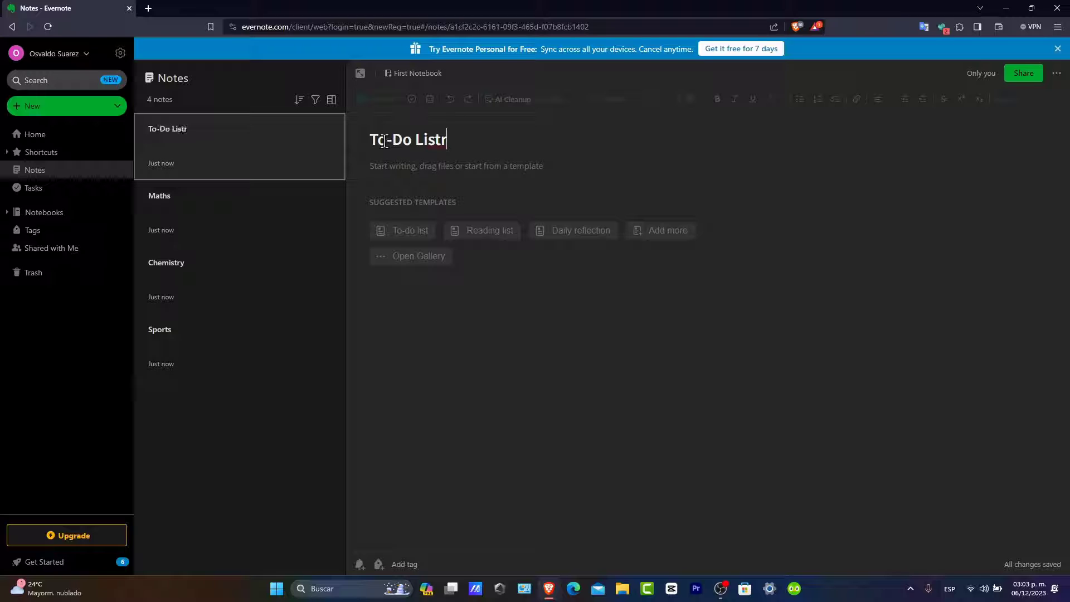
key(BackSpace)
text(s)
key(Return)
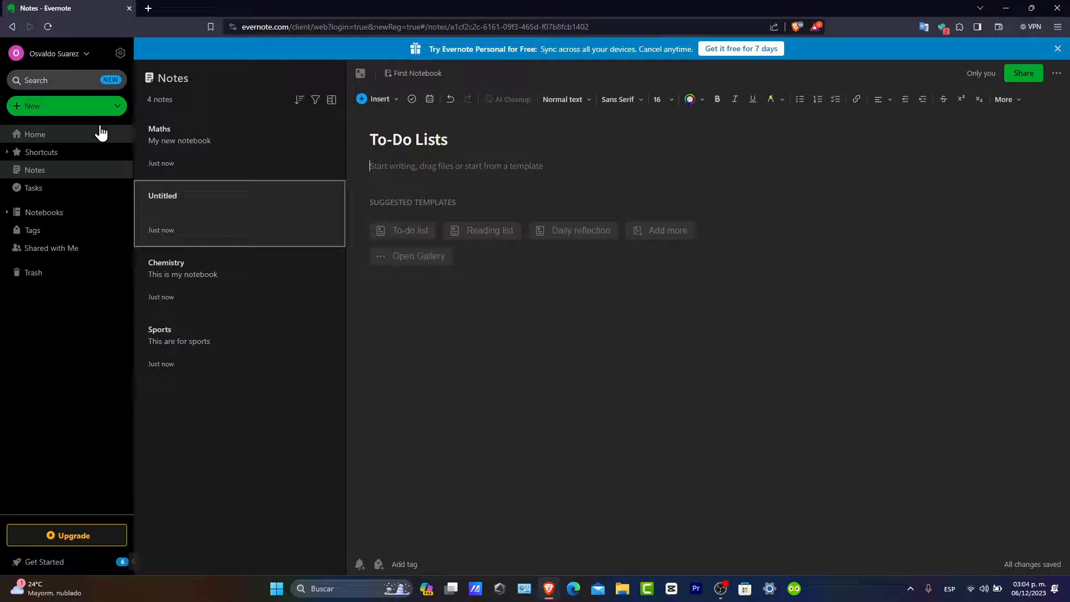
click(95, 108)
click(95, 109)
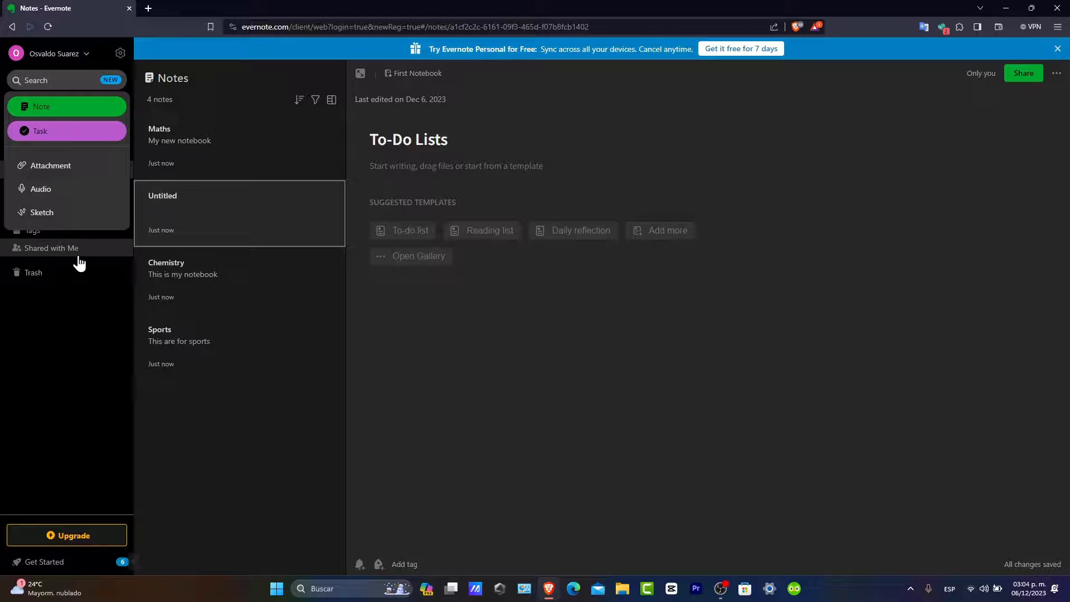
Try adding a notebook from Notebooks and decline the upgrade offer to stay on Free.
click(78, 325)
click(70, 213)
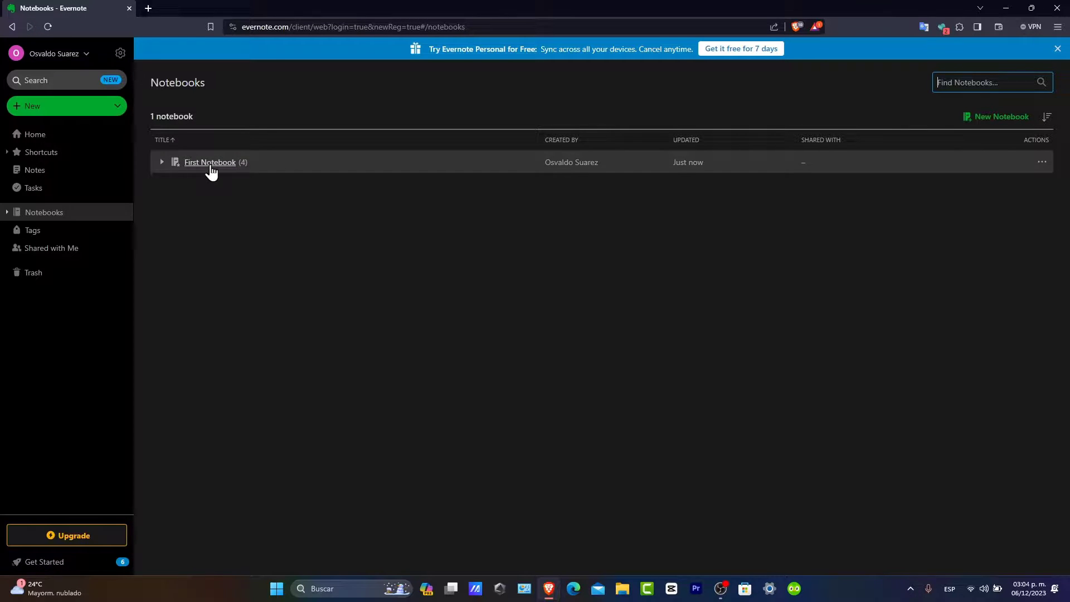
click(118, 212)
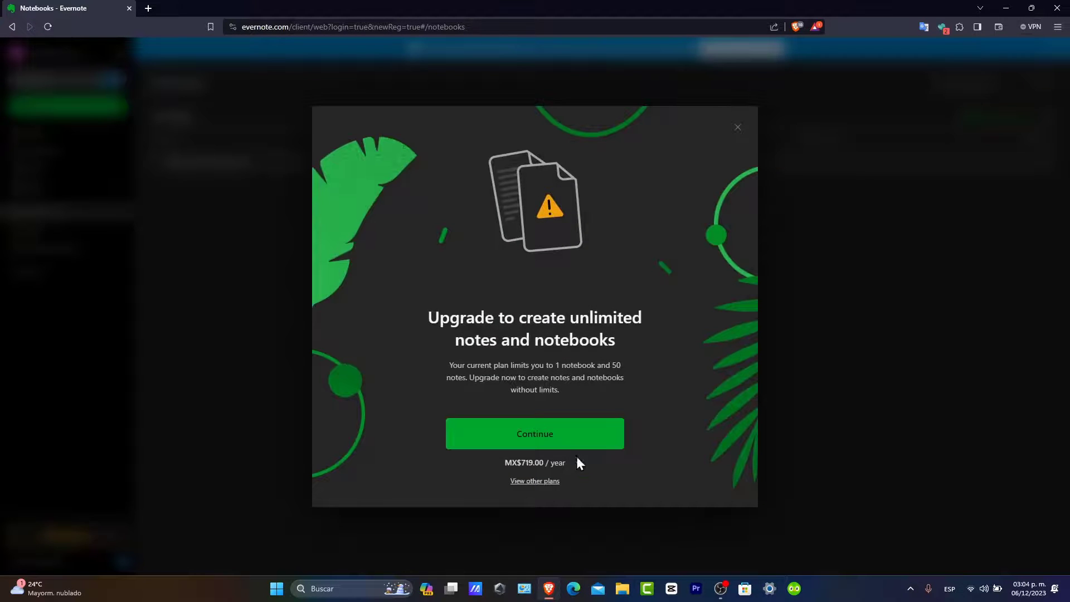
click(739, 128)
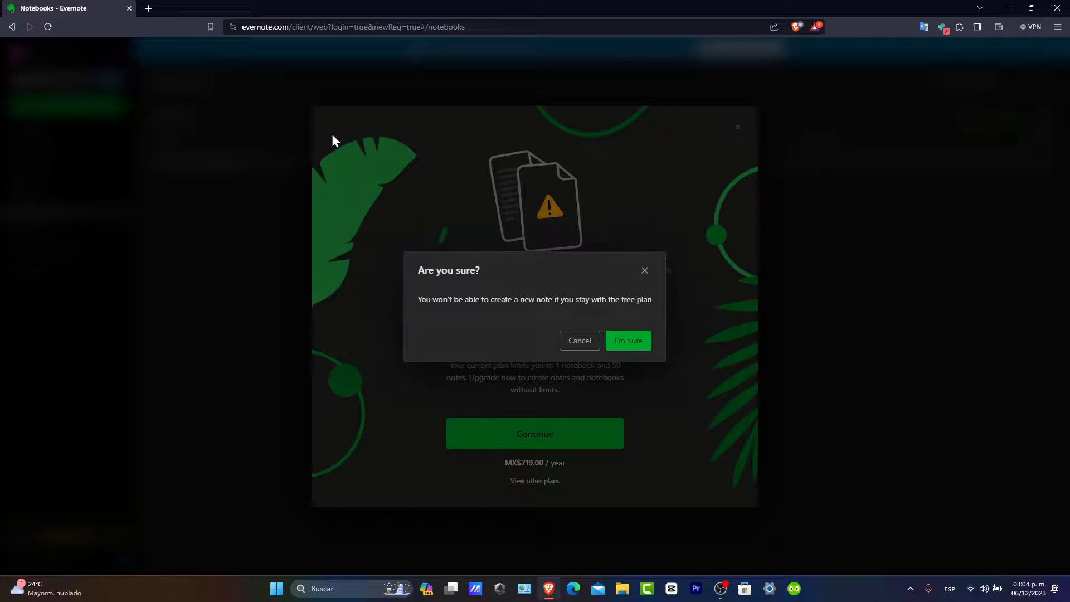
click(625, 341)
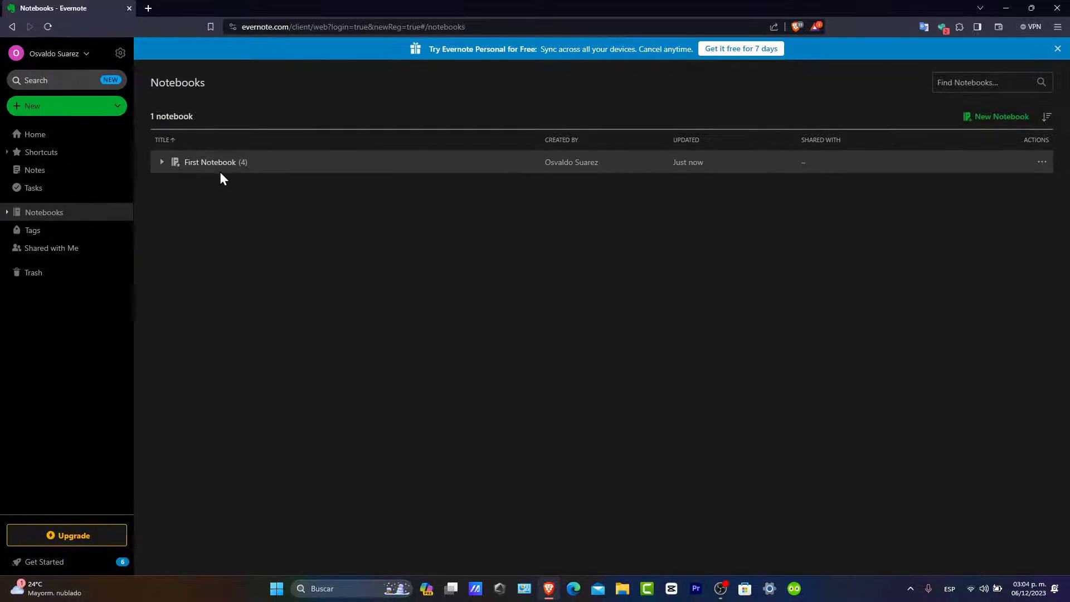
Open First Notebook with its four notes and bring up its Rename dialog.
click(163, 163)
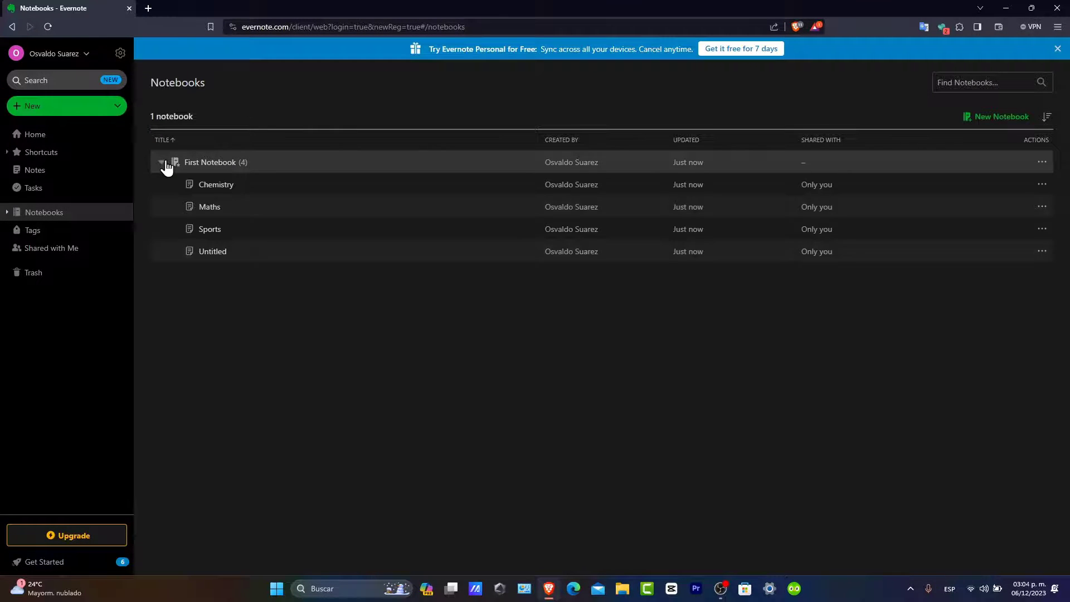
right_click(205, 160)
click(349, 119)
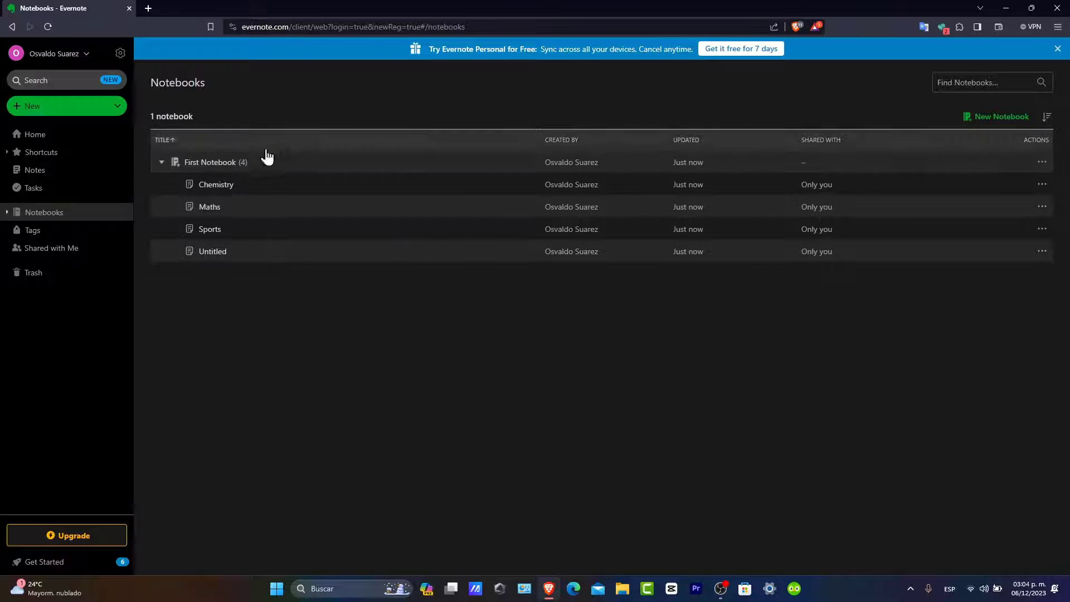
click(213, 163)
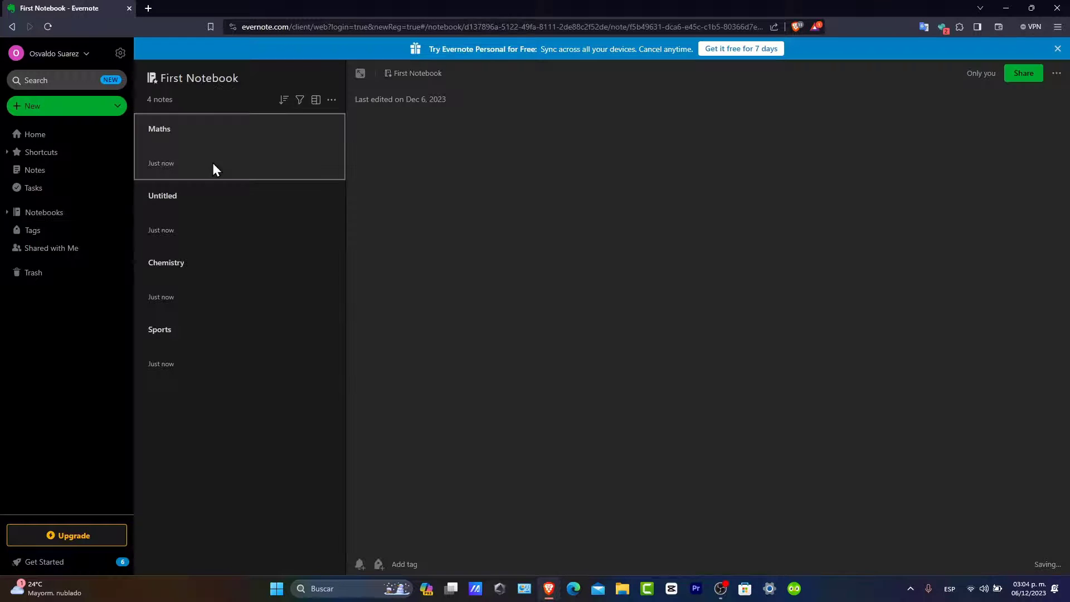
double_click(223, 77)
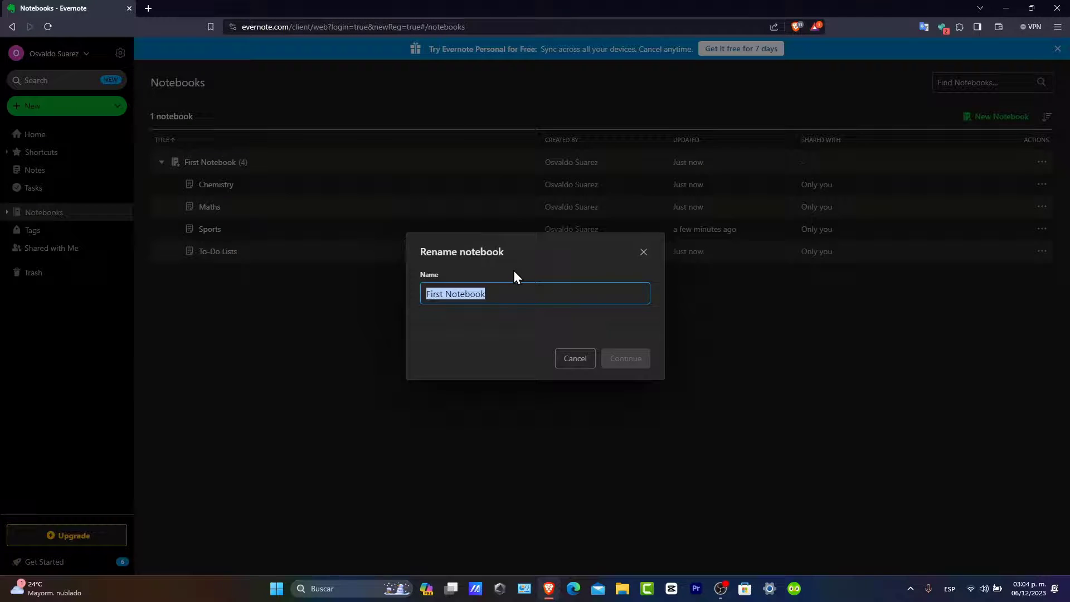
Rename First Notebook to 'School Notes'.
text(School)
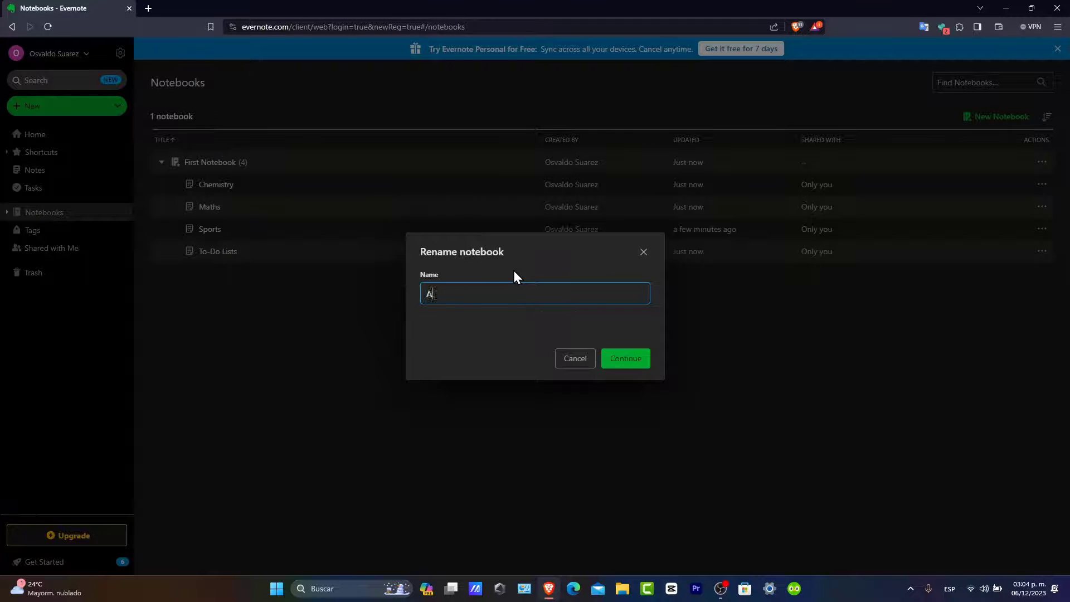
text( n)
key(BackSpace)
text(nO)
key(BackSpace)
key(BackSpace)
text(Notes)
key(Return)
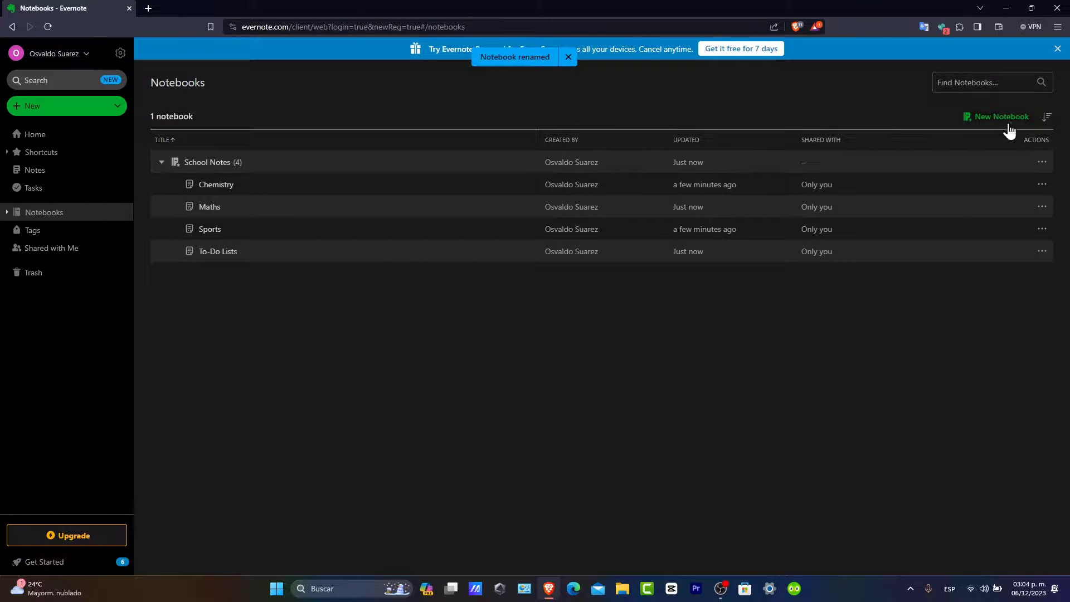
Attempt to create another notebook, then decline the upgrade offer and stay on the free plan.
click(1001, 118)
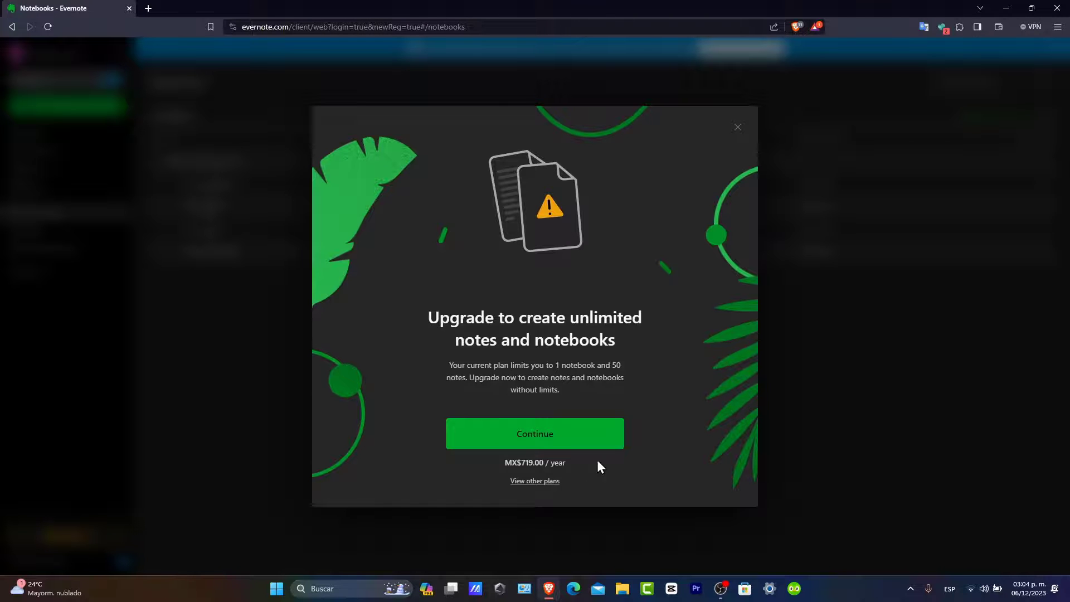
click(739, 135)
click(610, 341)
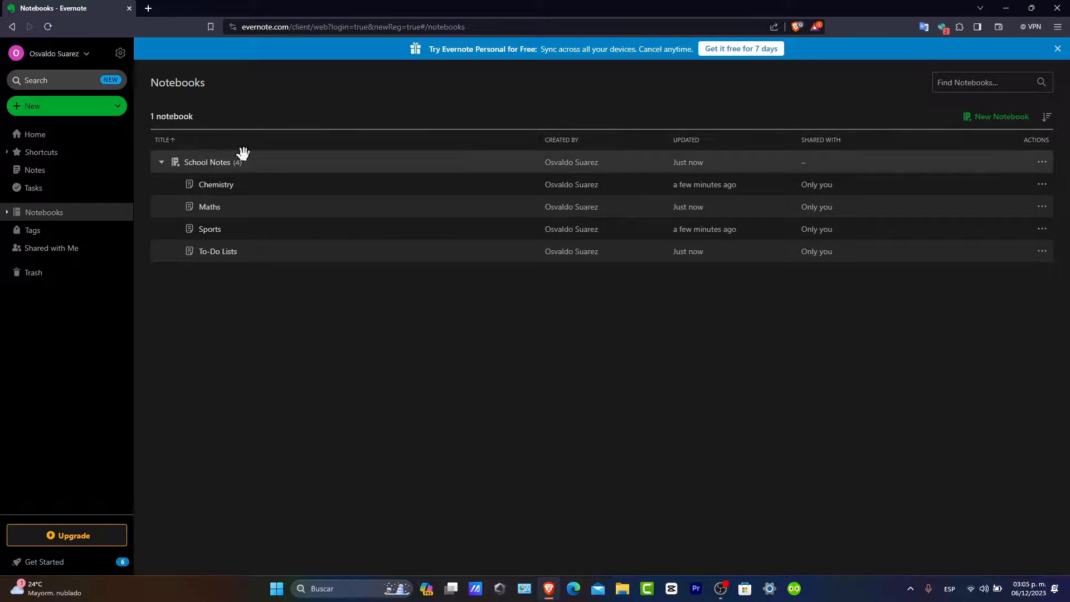
Expand the shortcuts list, reopen the Get Started checklist and show the account menu.
click(67, 152)
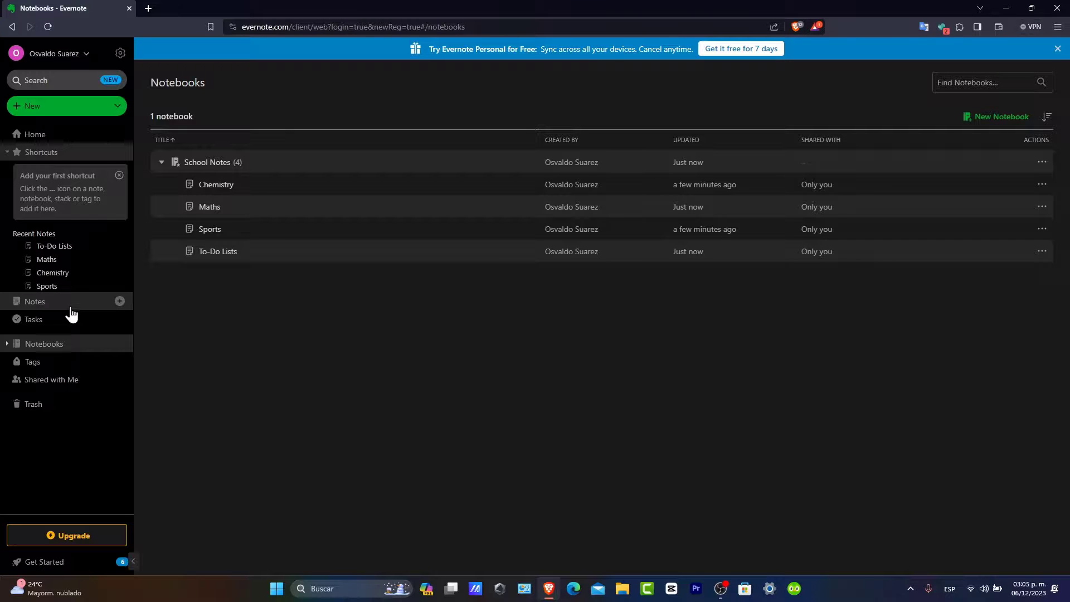
click(53, 568)
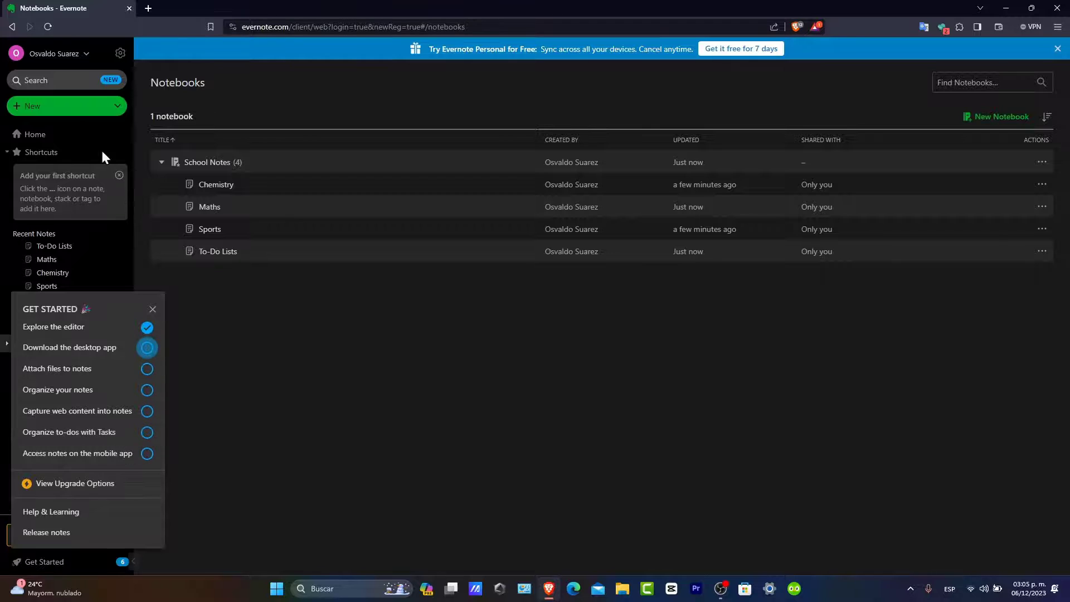
click(61, 54)
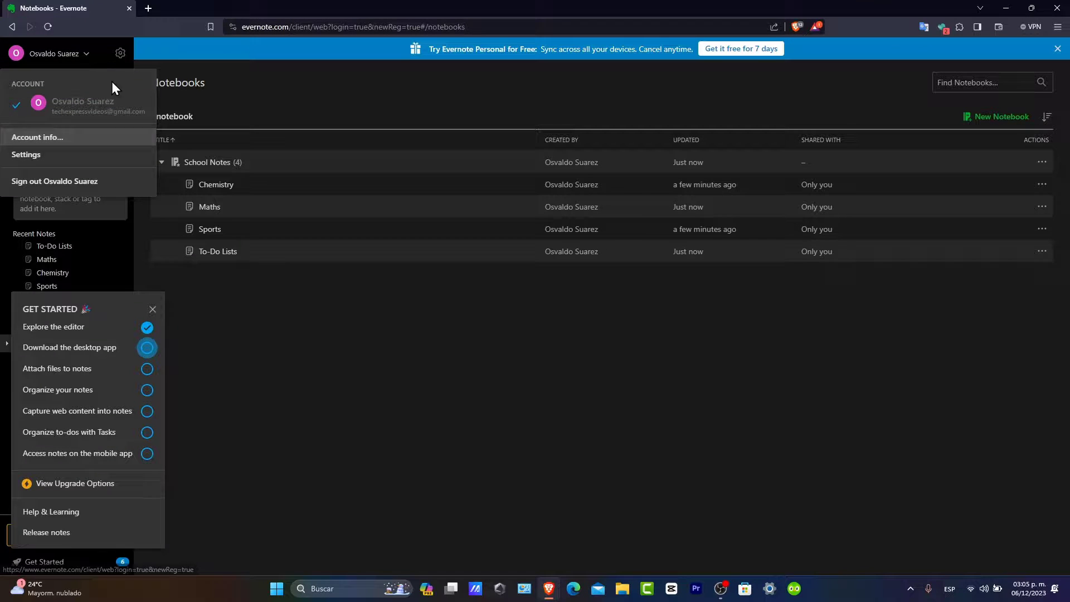
In a new tab, search the web for 'evernote extension'.
click(148, 8)
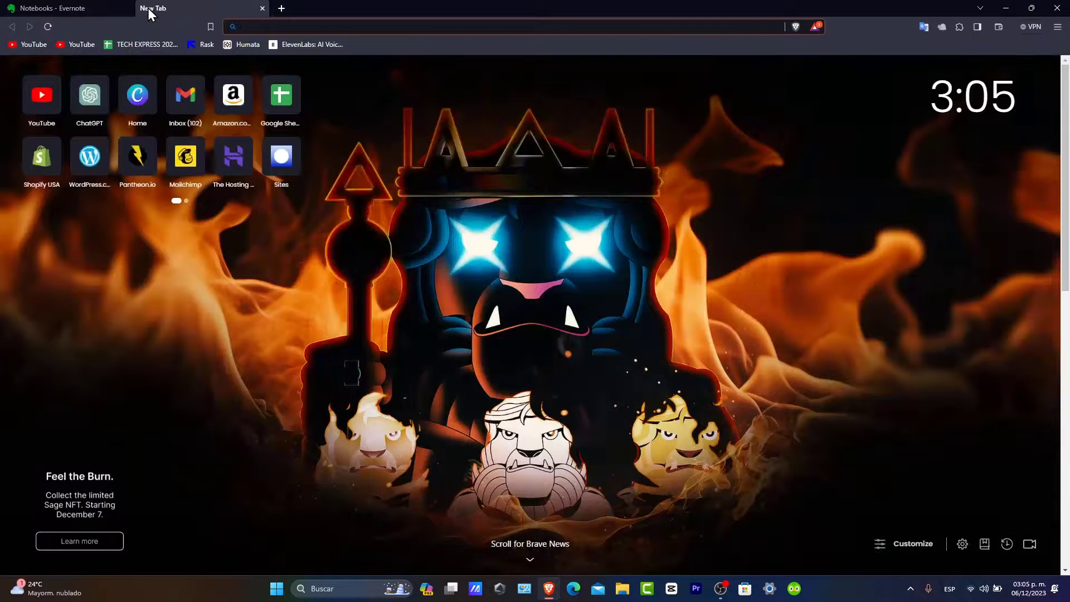
text(evernote extensio)
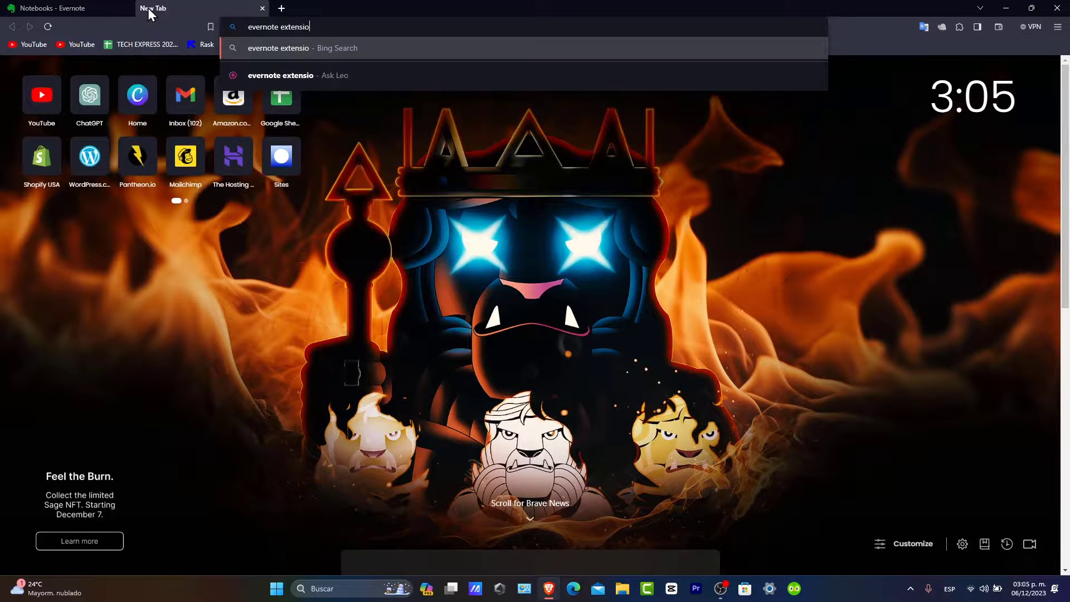
text(n)
key(Return)
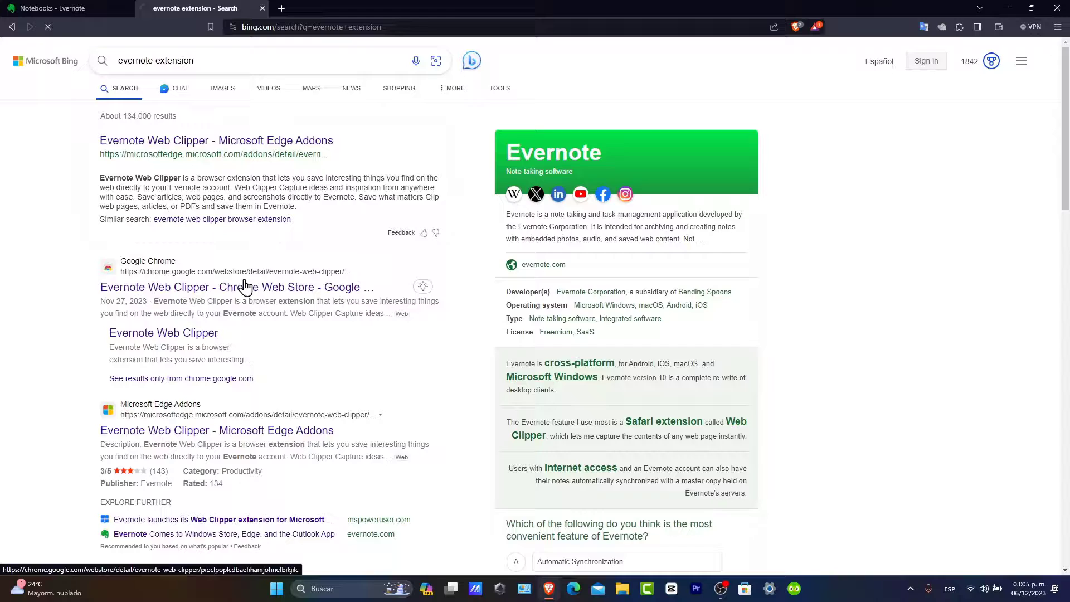
Add the Evernote Web Clipper extension to the browser from its Chrome Web Store page.
click(191, 288)
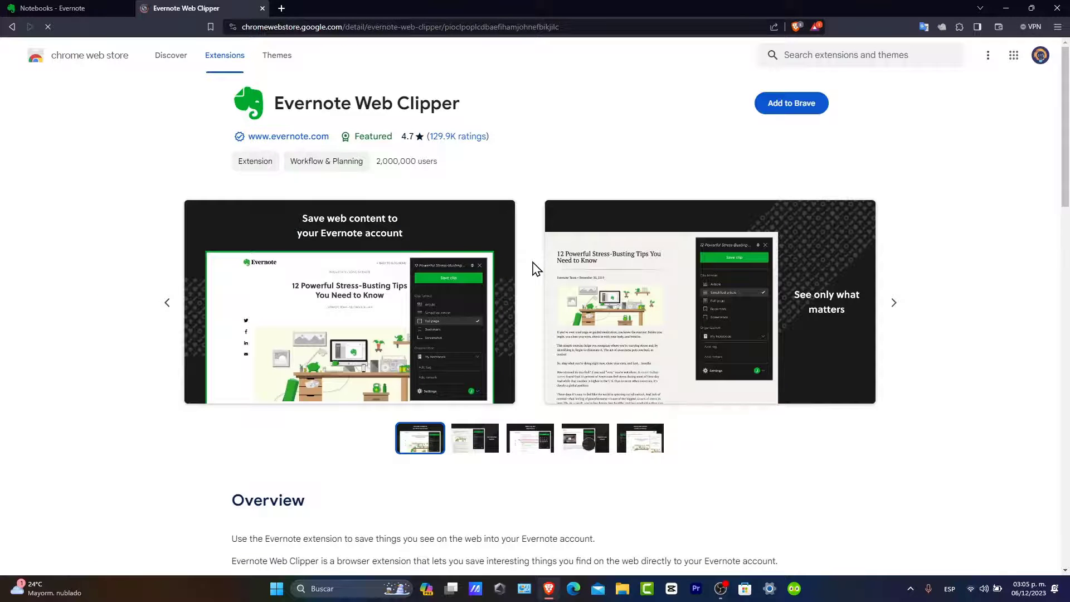
click(788, 104)
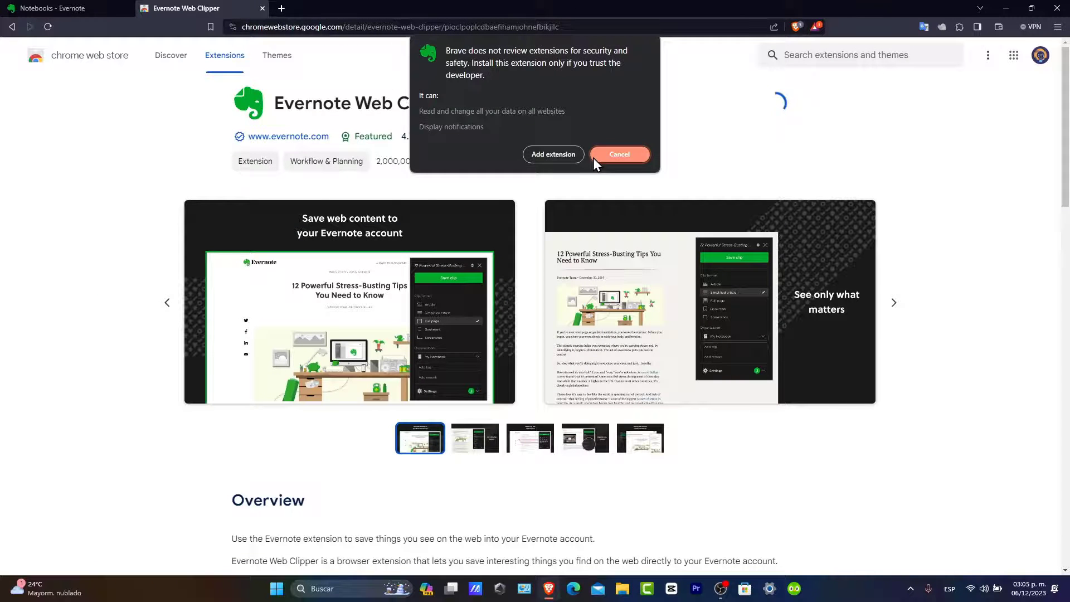
click(547, 157)
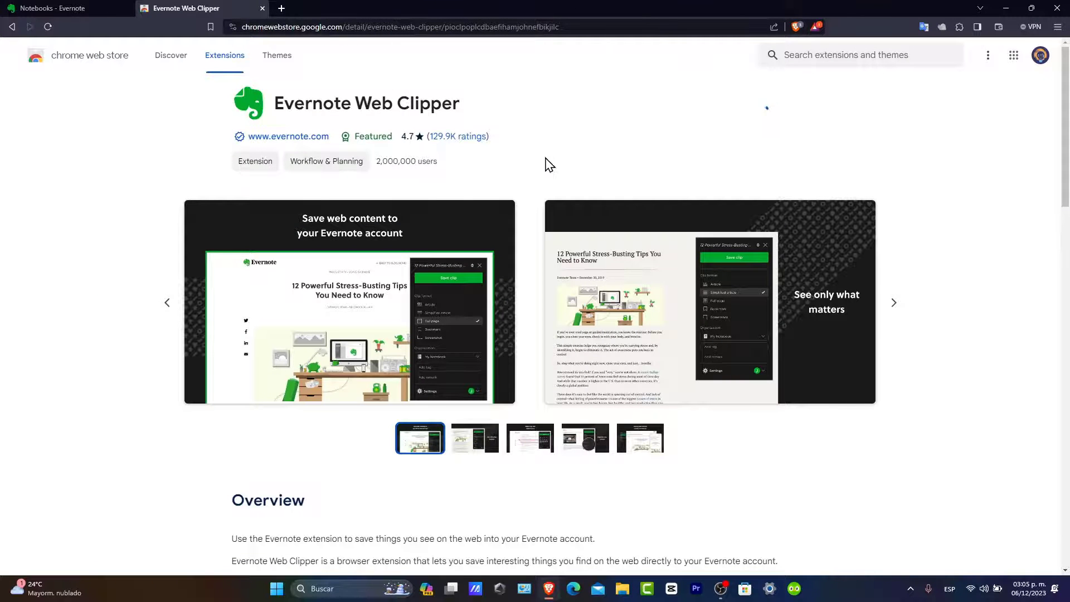
click(281, 9)
Search Bing for 'article ai 2025' and open the Forbes future-of-AI article.
text(article a)
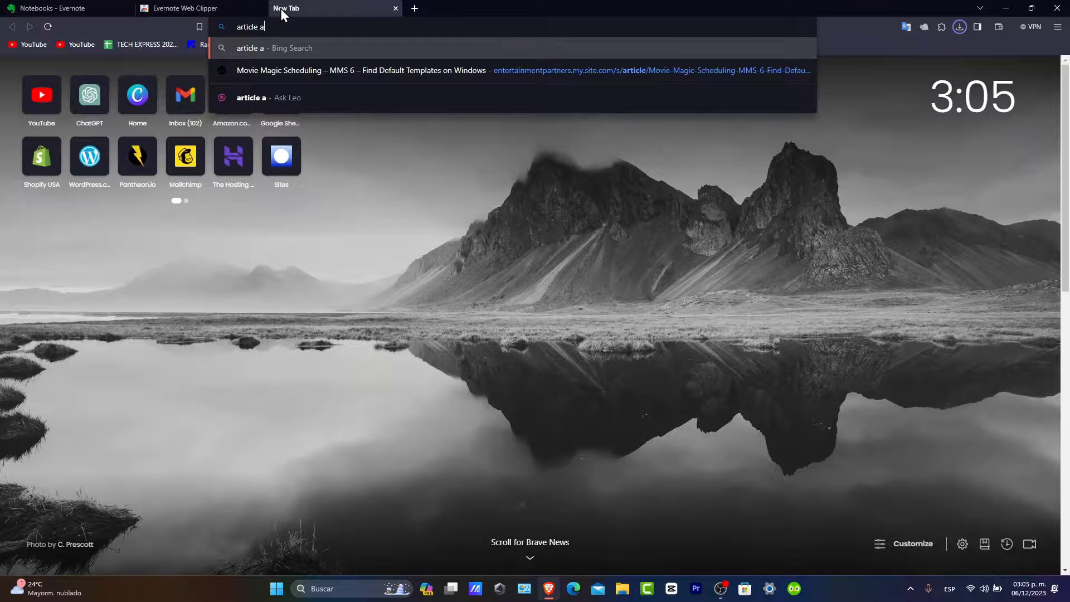
text(i 2024)
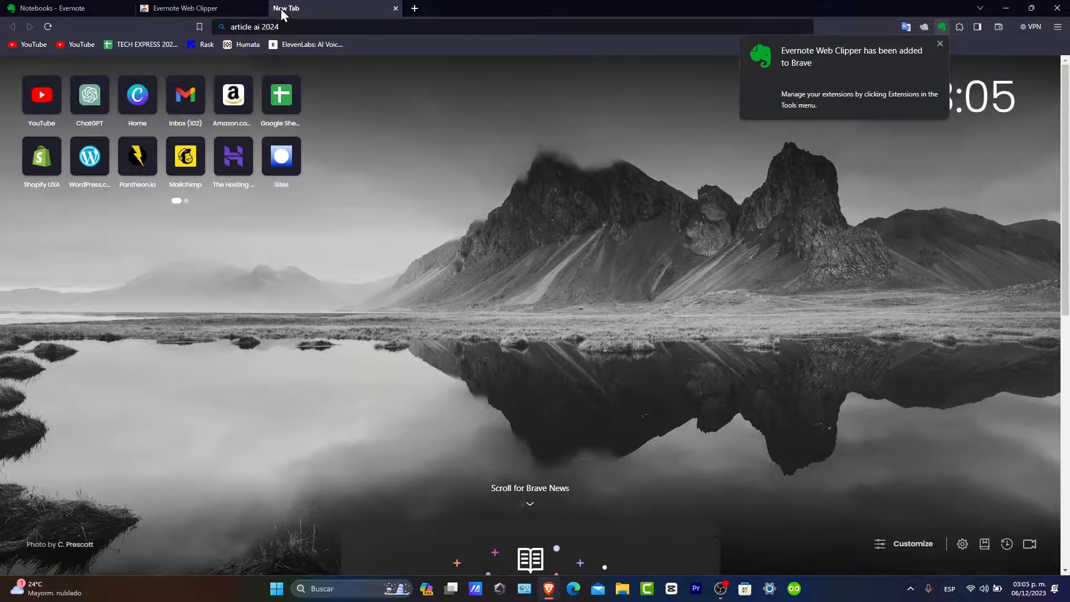
key(BackSpace)
text(5)
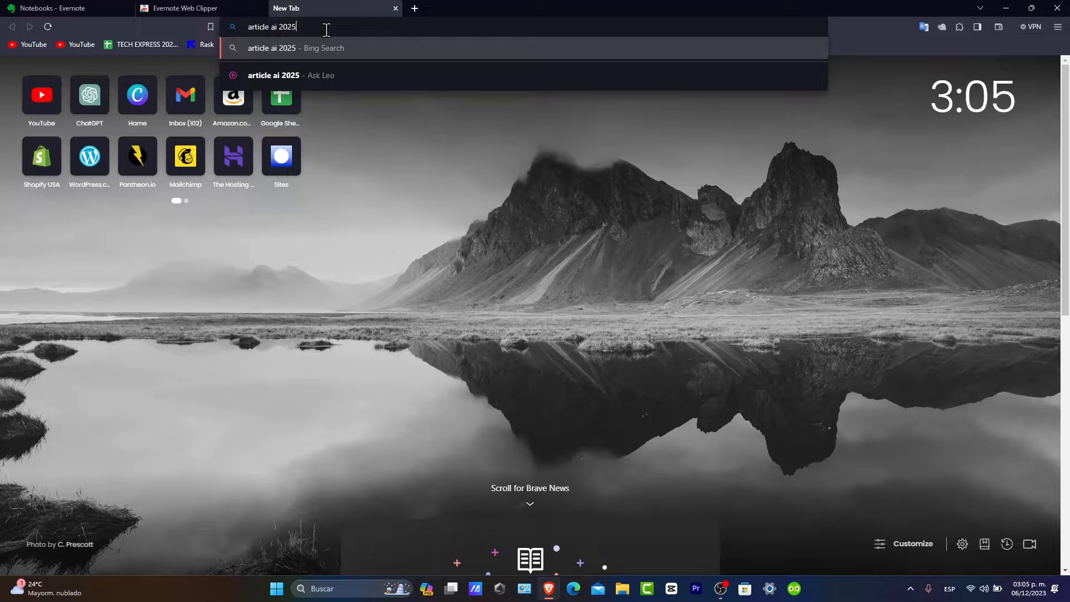
key(Return)
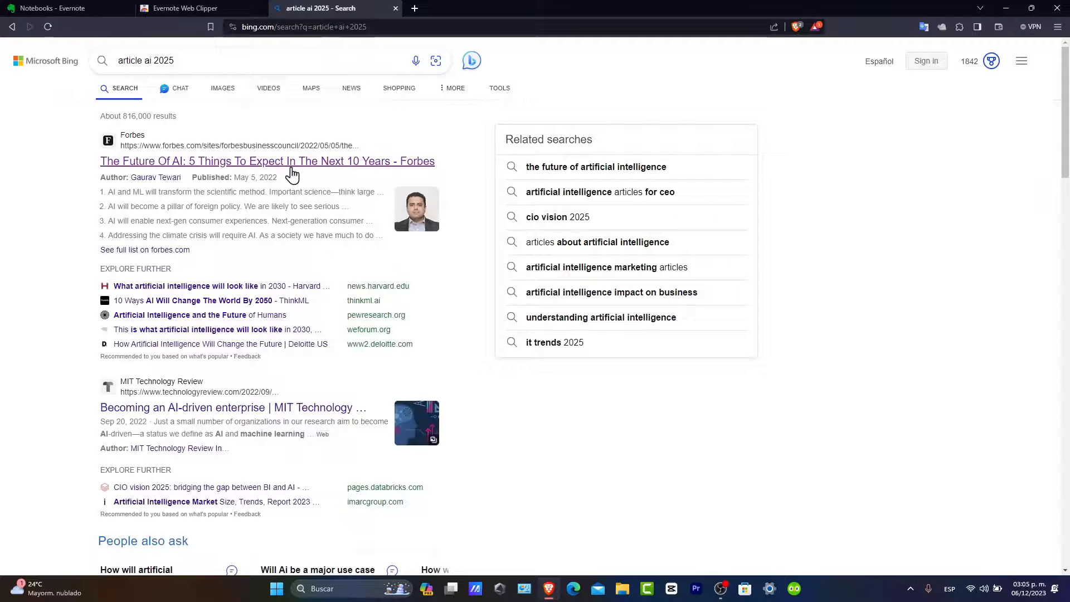
click(249, 168)
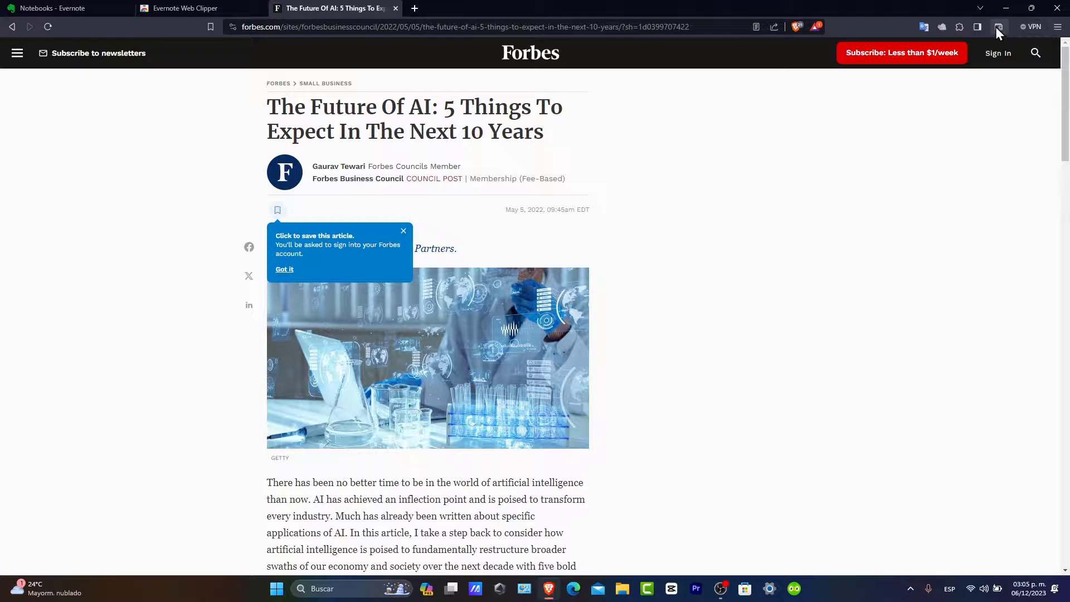
Pin Evernote Web Clipper and save the Forbes article as a clip into School Notes.
click(964, 27)
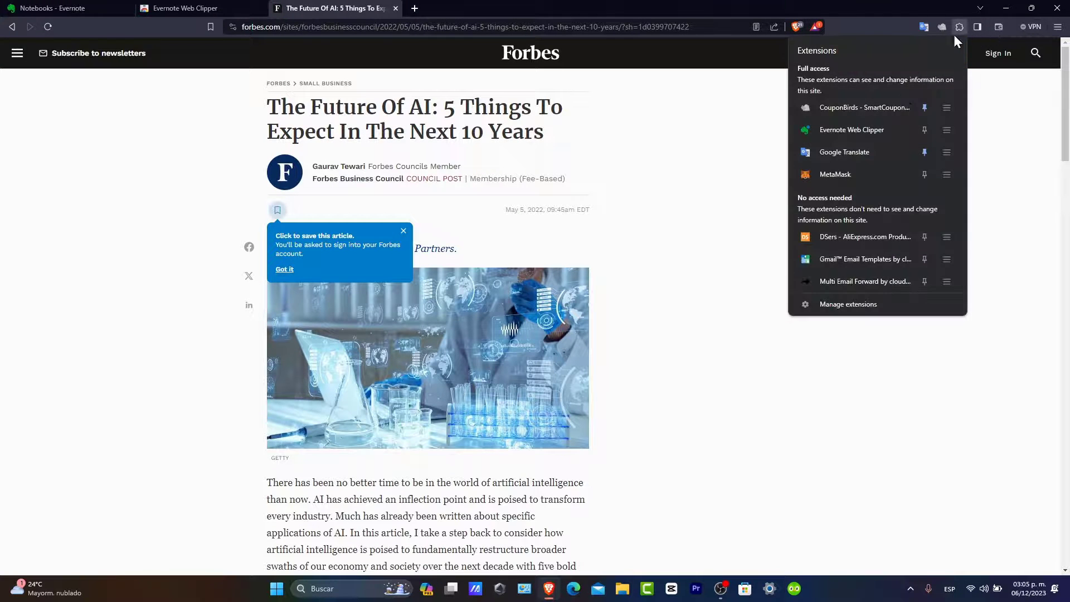
click(923, 130)
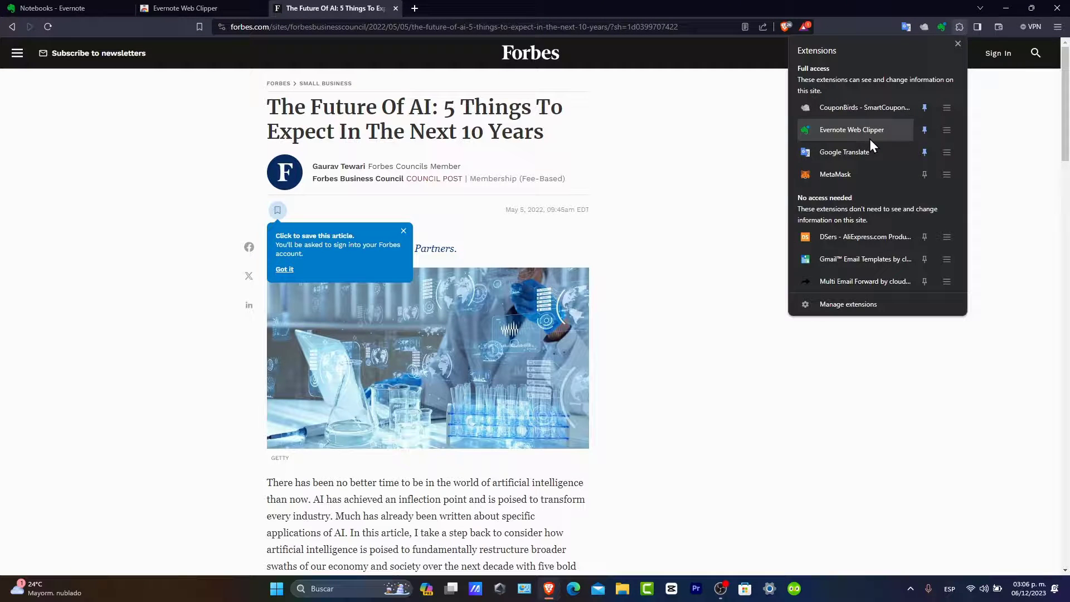
click(941, 25)
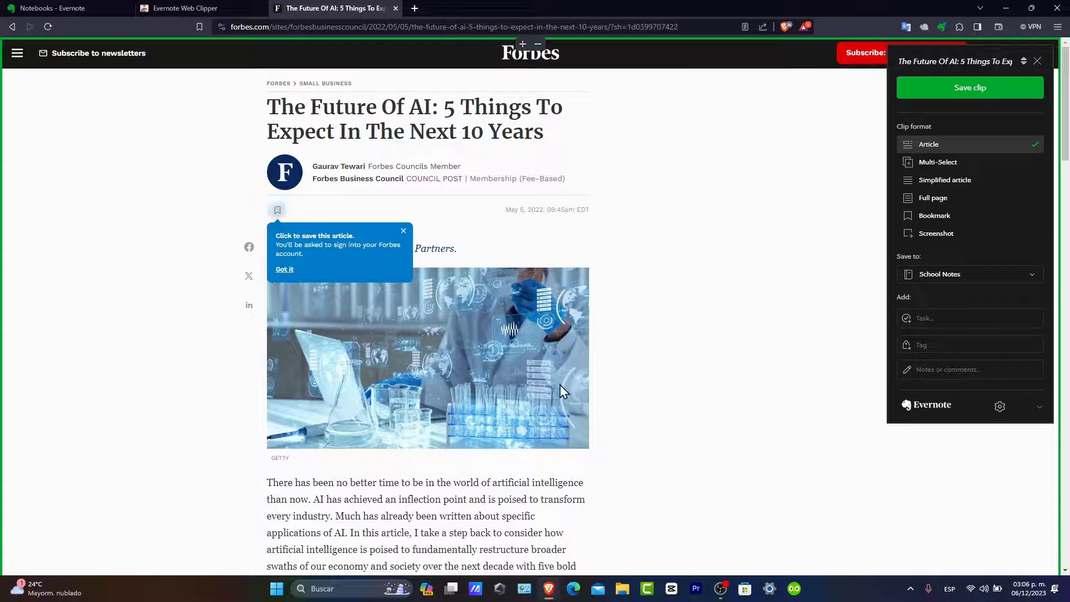
click(949, 276)
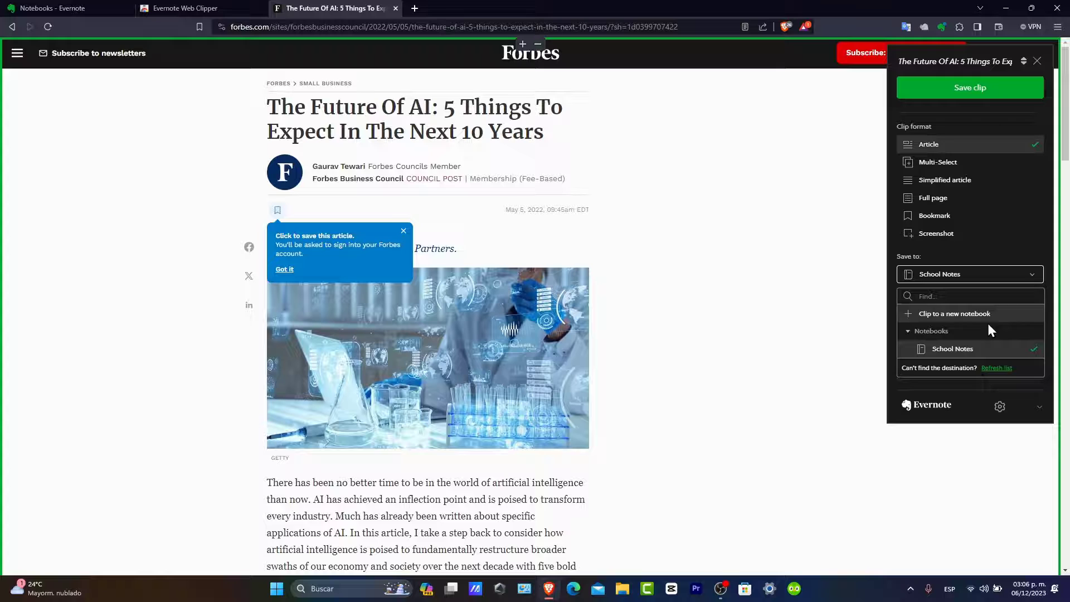
click(963, 97)
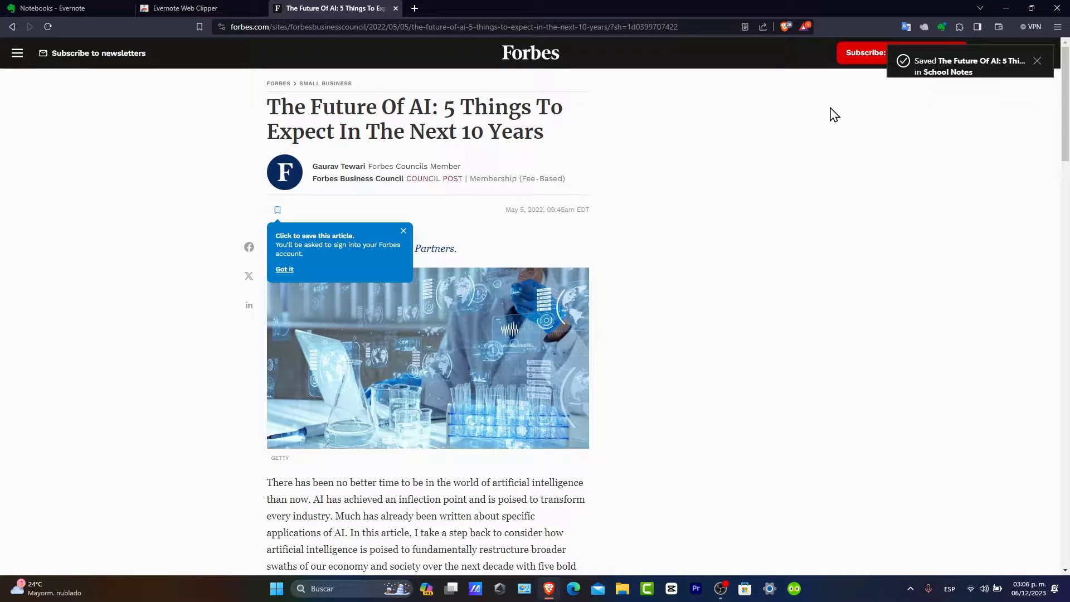
click(836, 248)
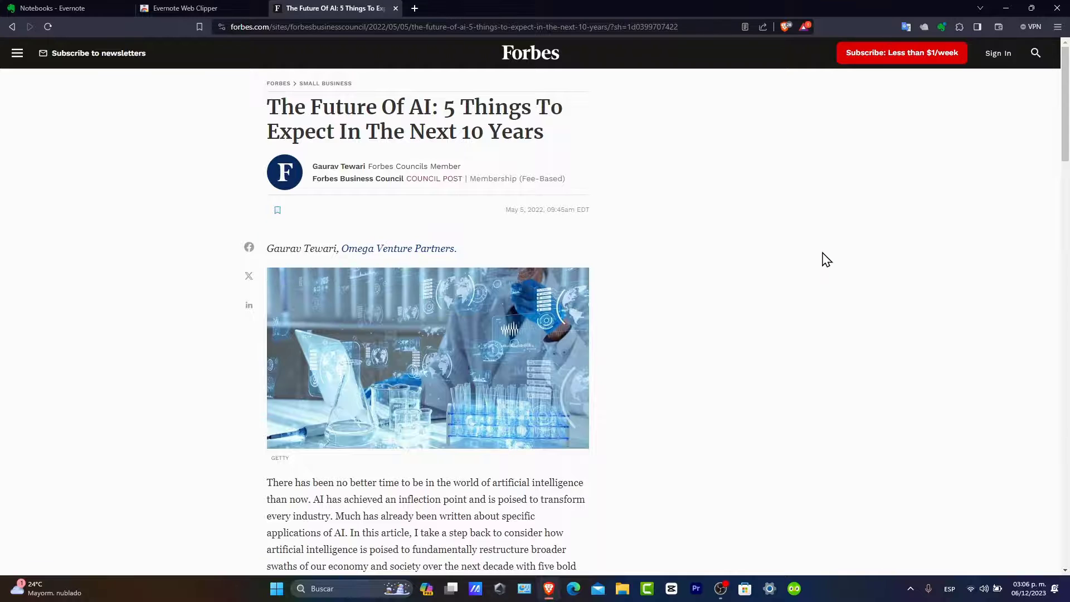
Return to the Evernote tab, close the account menu and open the clipped Future Of AI note.
click(85, 6)
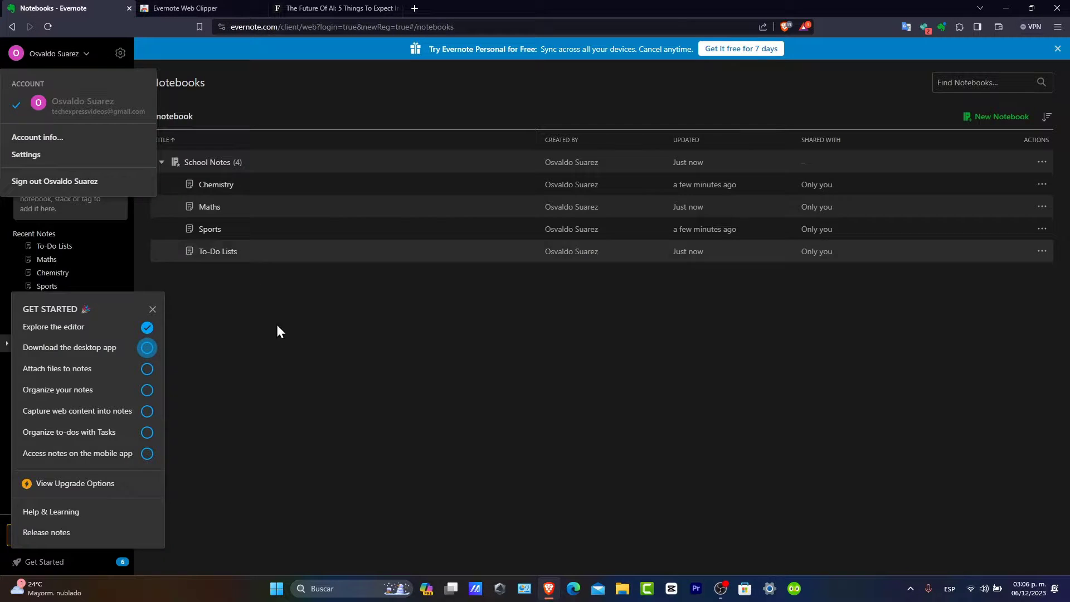
click(232, 298)
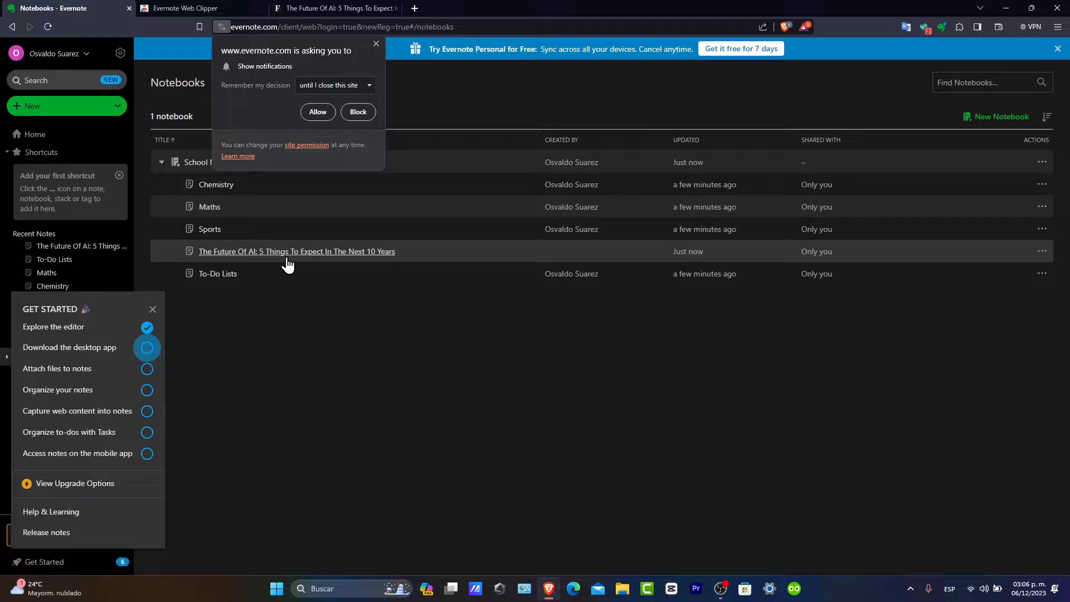
click(378, 254)
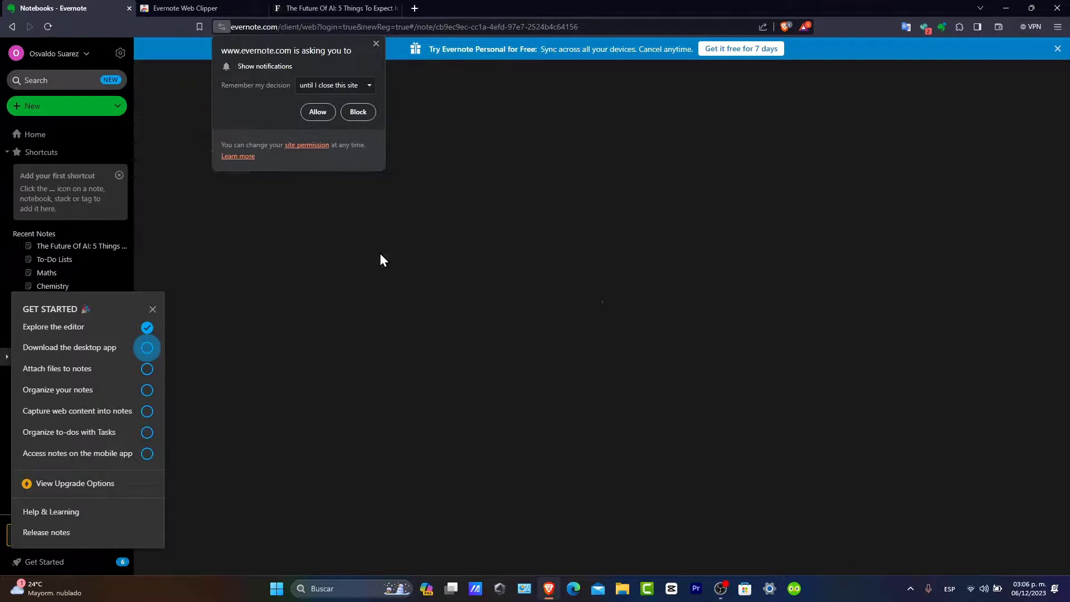
Dismiss the notification prompt and Get Started checklist, then scroll through the web clip.
click(376, 44)
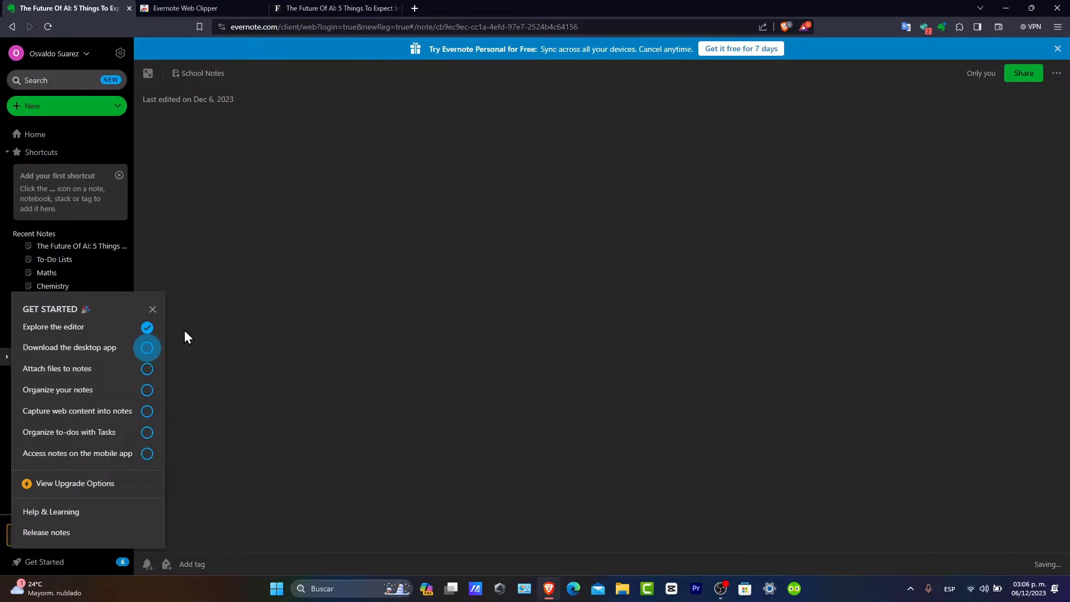
click(153, 309)
scroll(519, 343, down, 6)
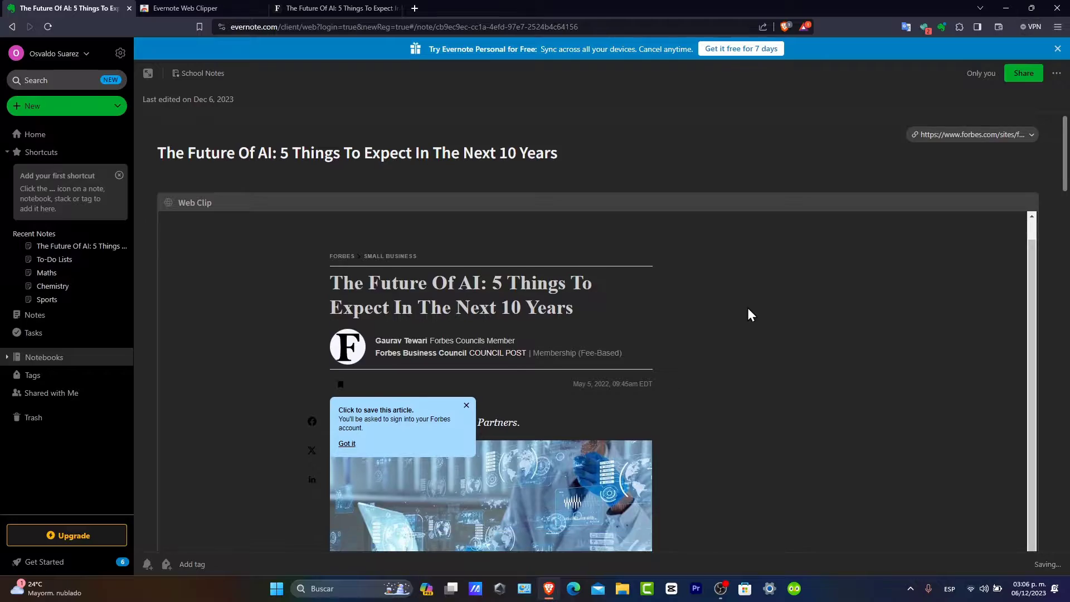
scroll(646, 307, down, 20)
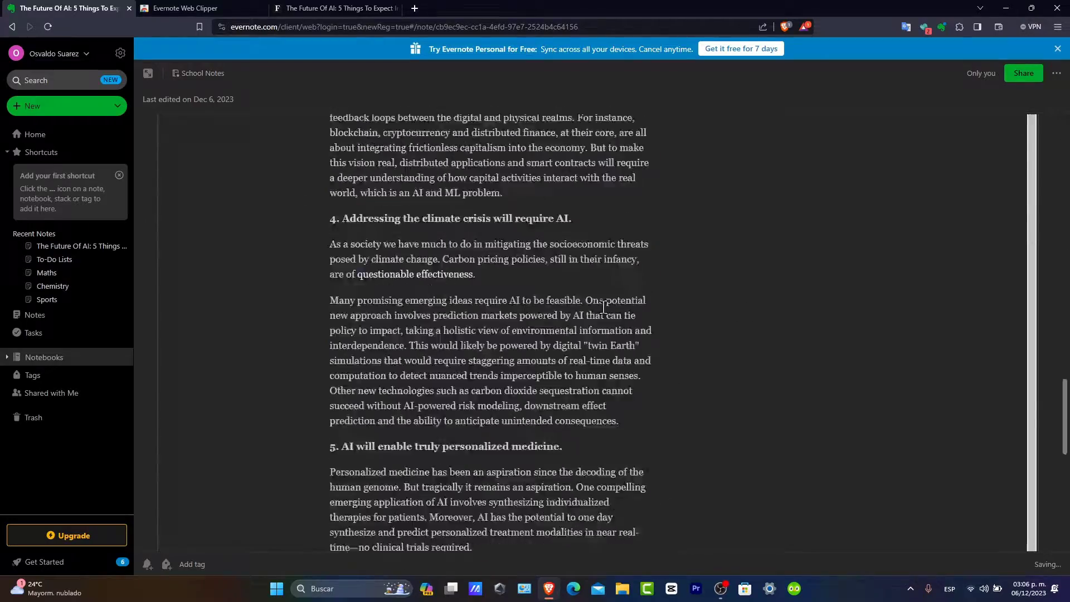
scroll(603, 308, up, 20)
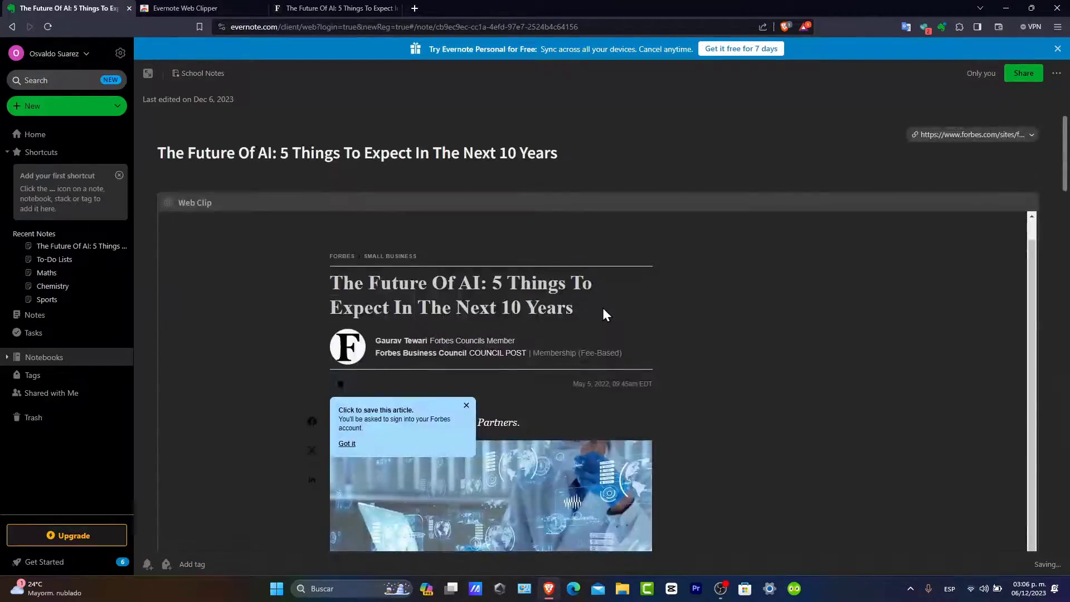